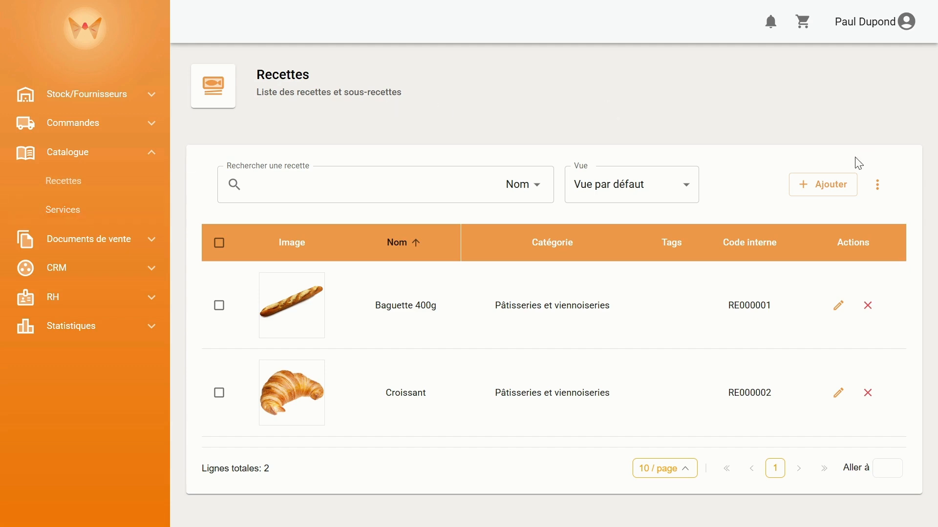
# Step: Start a new recipe named "Pain au chocolat" and use pain au chocolat.jpg as its image
pyautogui.click(817, 185)
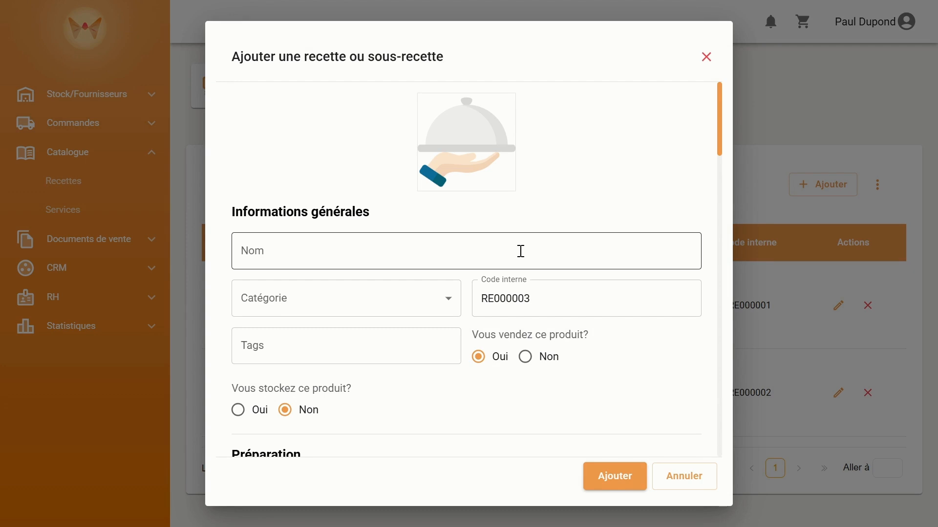
pyautogui.click(521, 251)
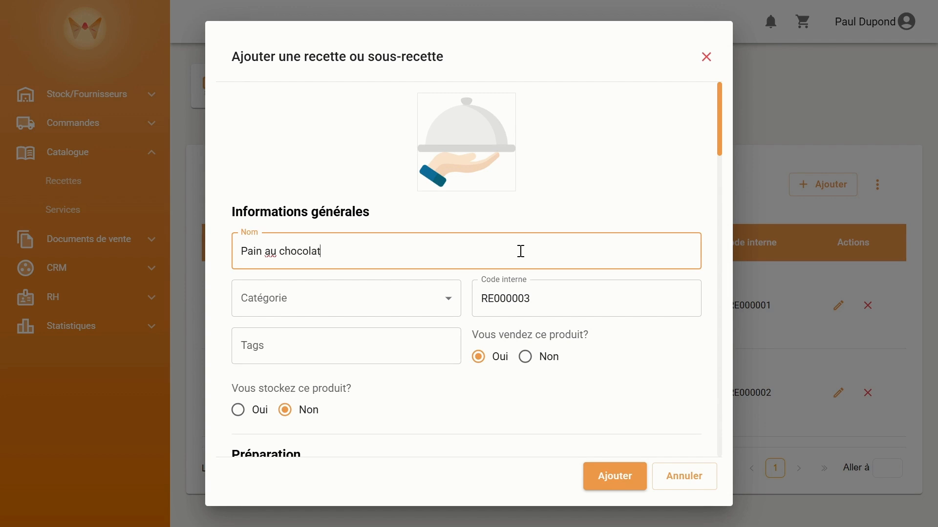
pyautogui.click(446, 151)
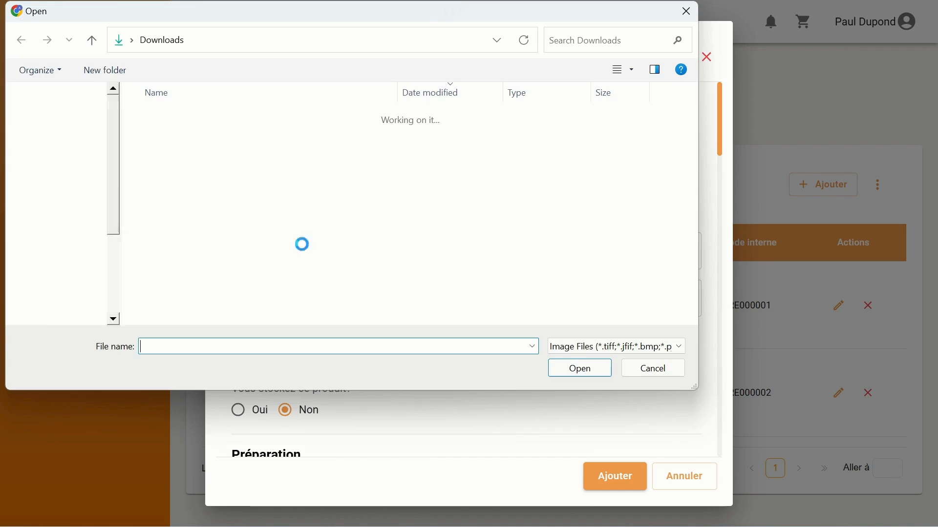
pyautogui.write('pain')
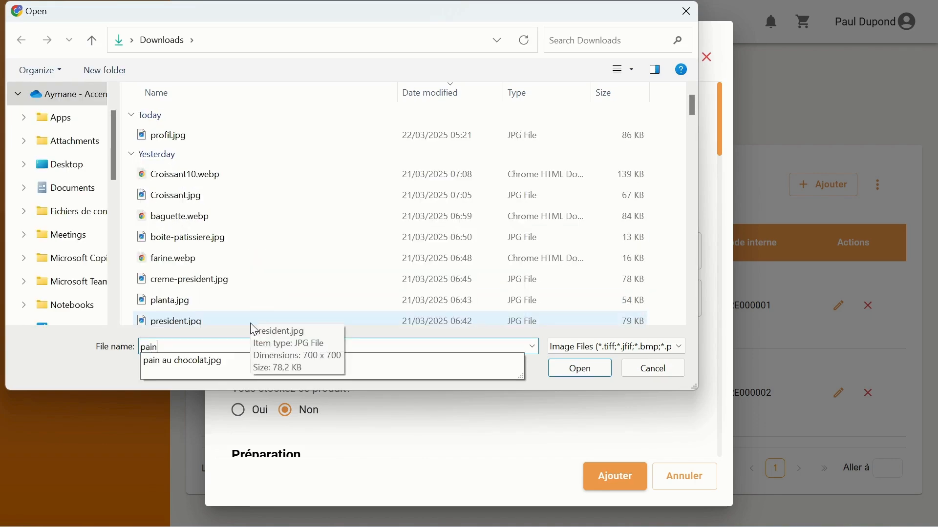
pyautogui.click(218, 362)
pyautogui.click(594, 373)
# Step: Set the recipe's category to Pâtisseries et viennoiseries
pyautogui.click(386, 304)
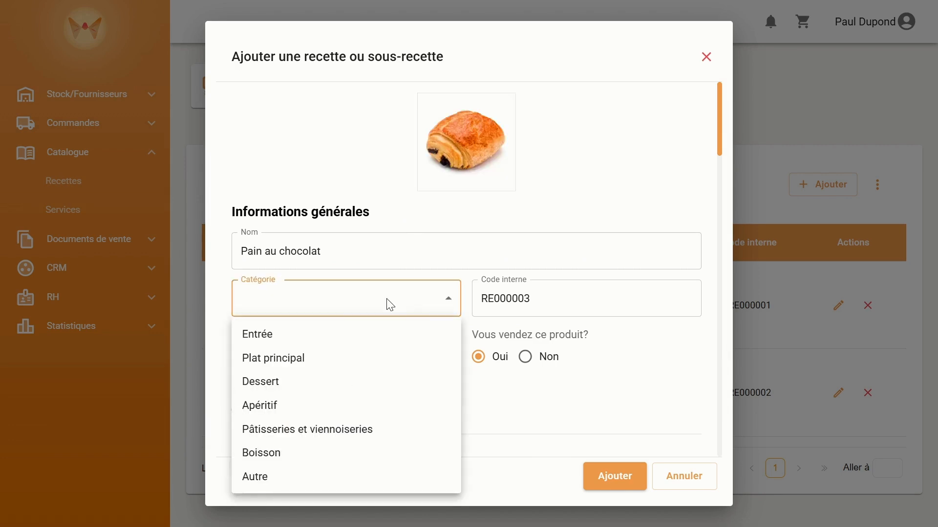
pyautogui.click(343, 430)
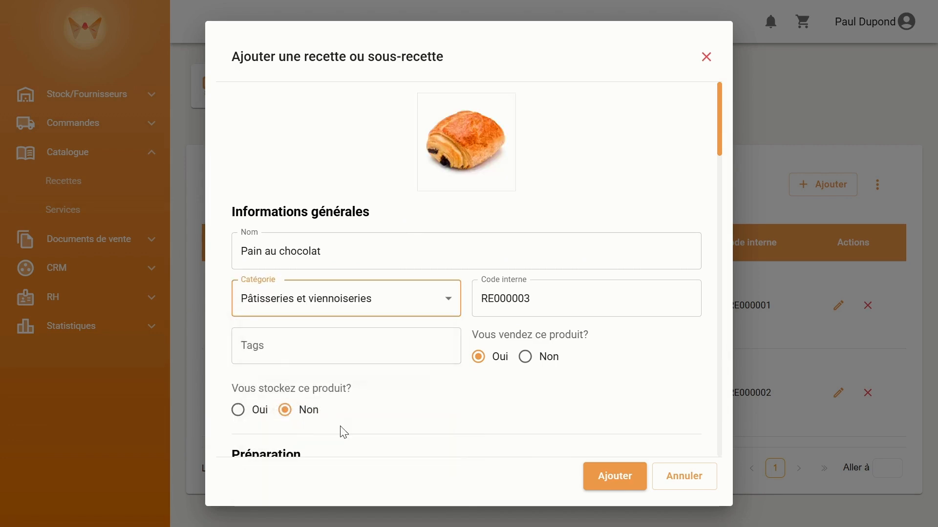
# Step: Look through the available recipe tags, and try adding the custom tag "zae" before removing it
pyautogui.click(371, 349)
pyautogui.scroll(-5, 379, 272)
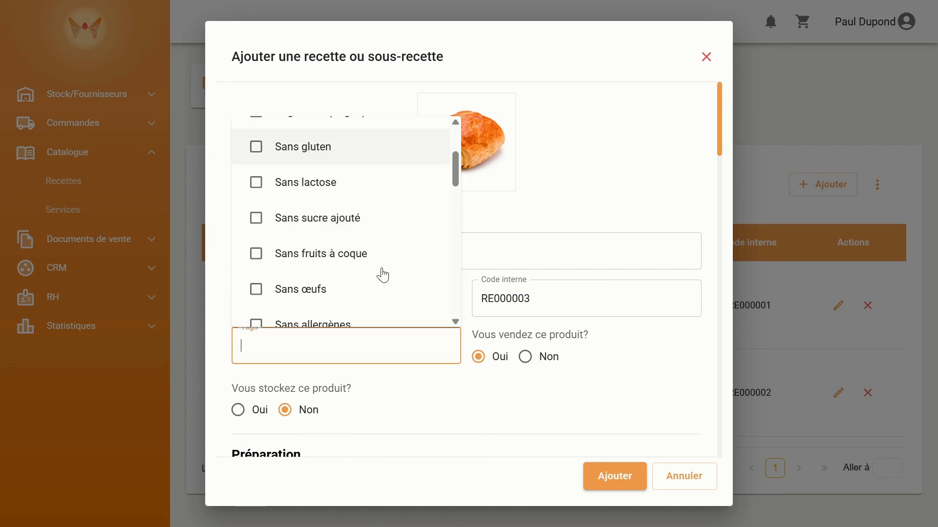
pyautogui.click(450, 416)
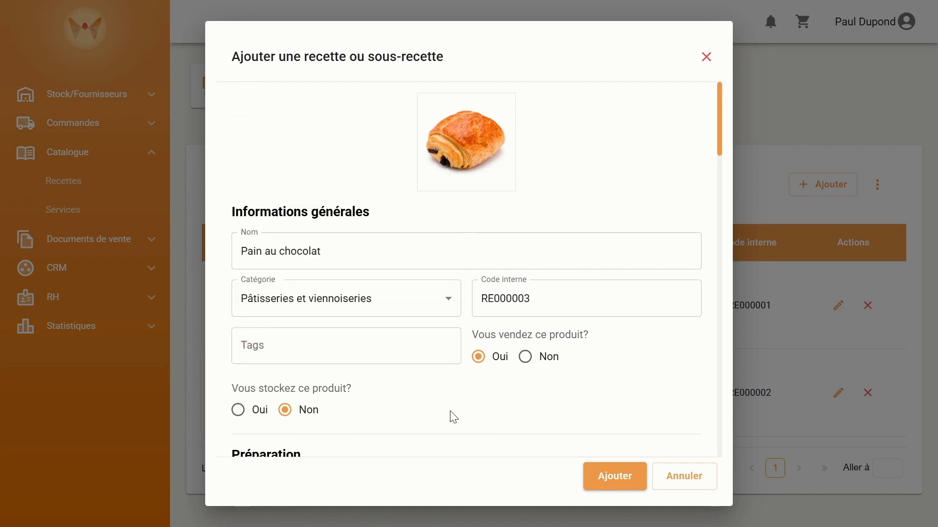
pyautogui.click(365, 346)
pyautogui.write('zae')
pyautogui.press('Return')
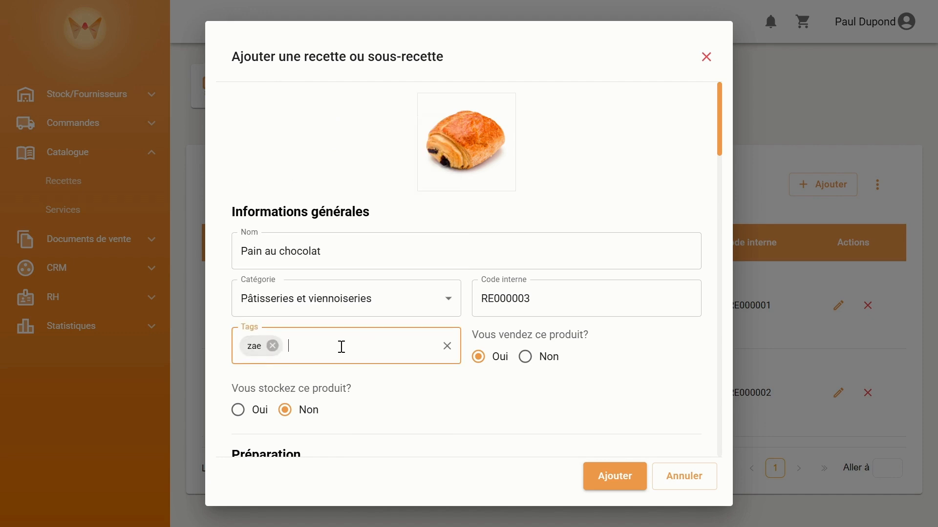
pyautogui.click(272, 346)
# Step: Start a production unit of type Personnalisée for the recipe, labelled "Pain au chocolat"
pyautogui.scroll(-3, 272, 347)
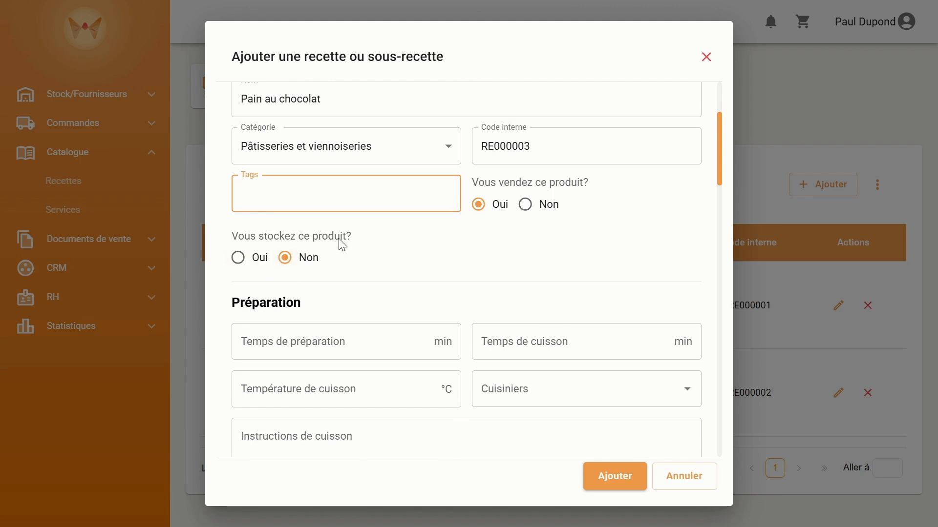
pyautogui.scroll(-3, 399, 298)
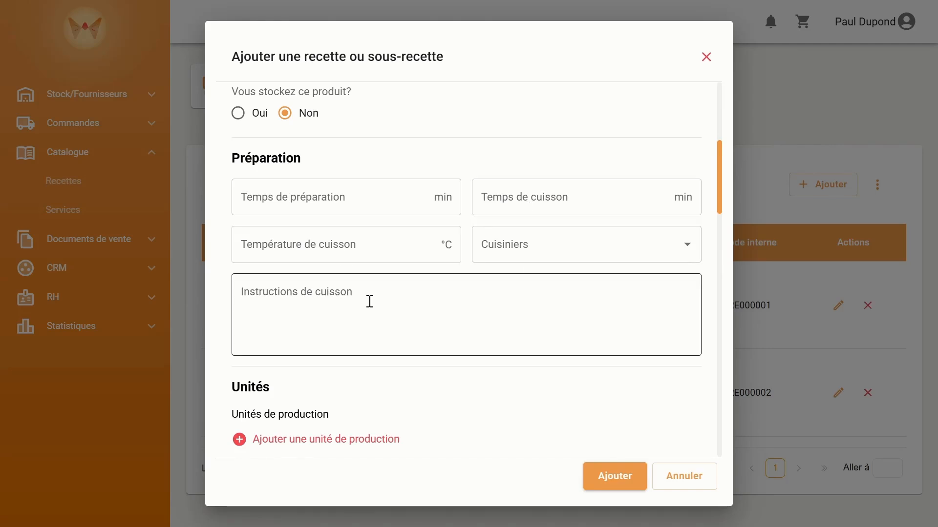
pyautogui.scroll(-4, 369, 301)
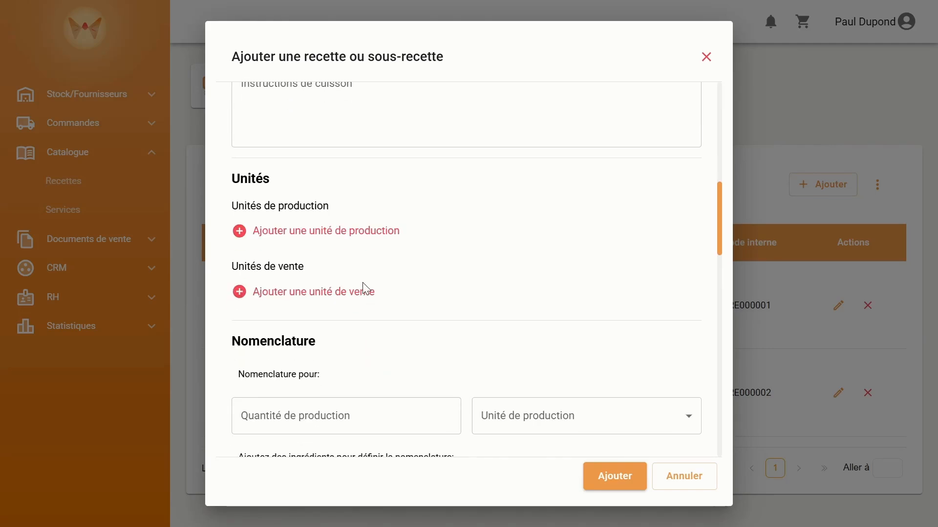
pyautogui.click(347, 238)
pyautogui.scroll(-1, 345, 237)
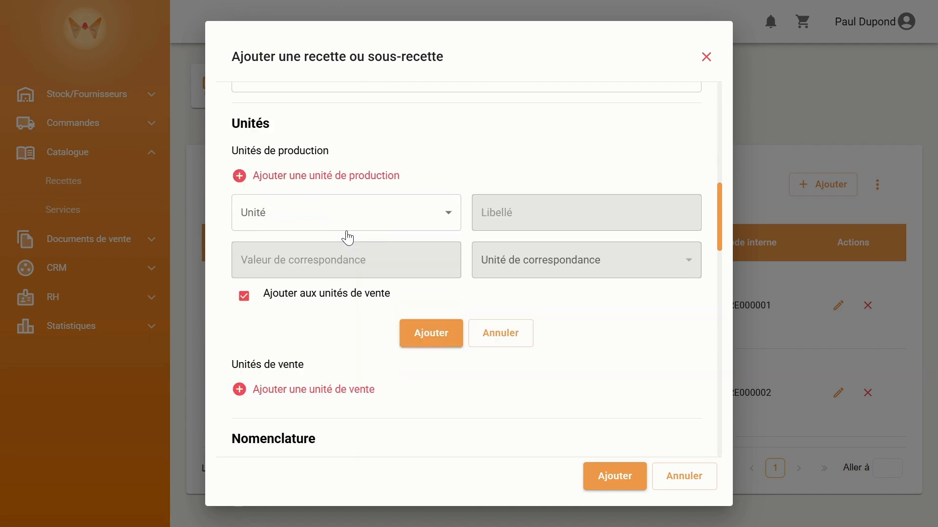
pyautogui.click(376, 214)
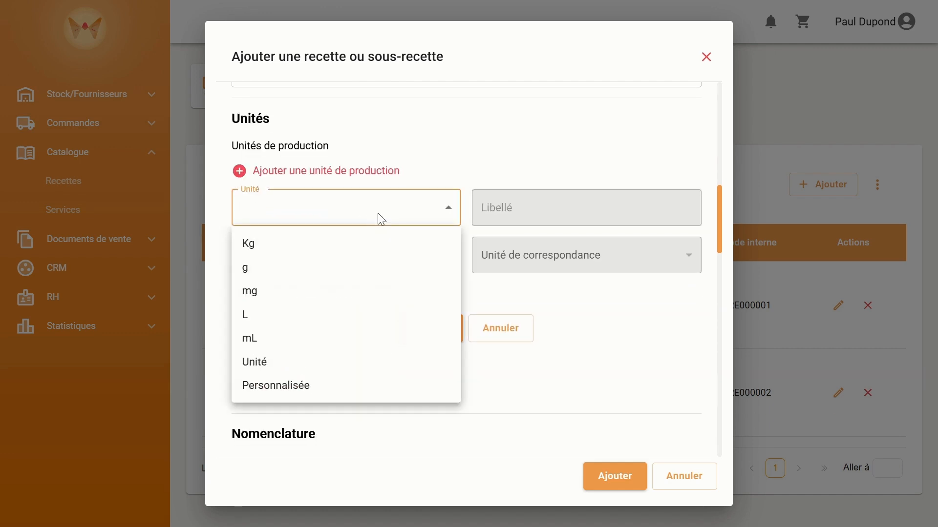
pyautogui.click(318, 390)
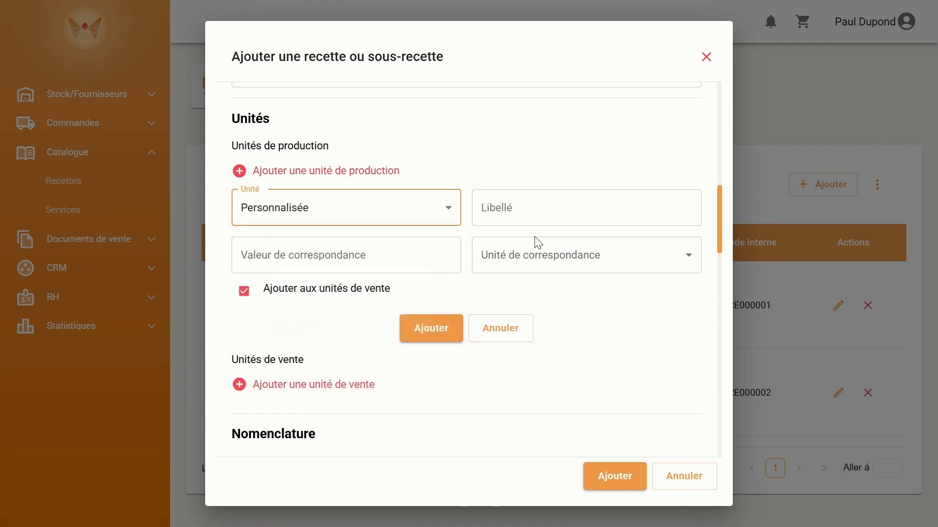
pyautogui.click(528, 208)
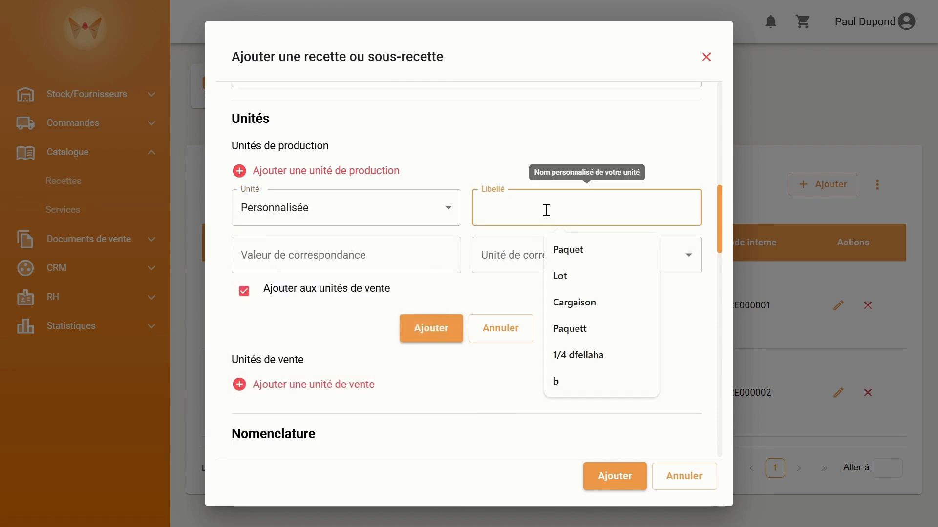
pyautogui.write('Pain au chocolat')
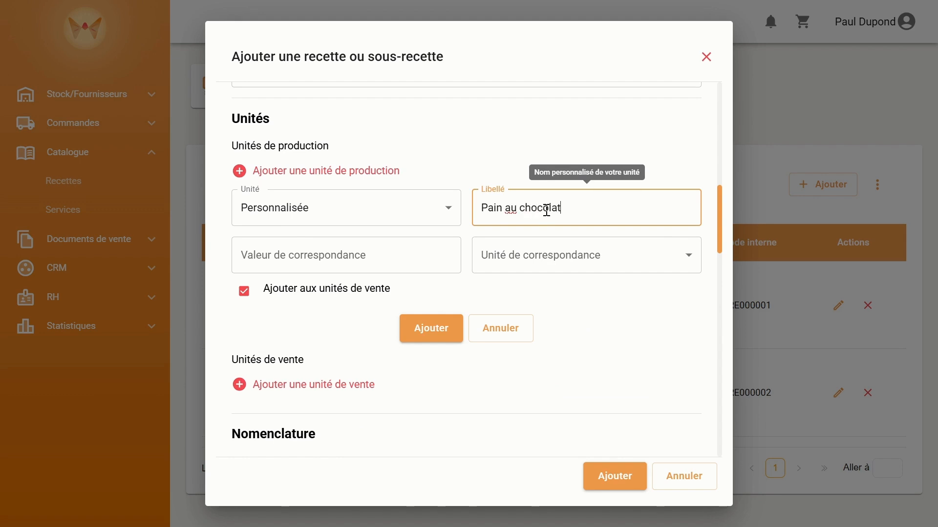
# Step: Set the custom production unit's correspondence to 1 Unité and add it to the production and sales units
pyautogui.click(419, 244)
pyautogui.write('1')
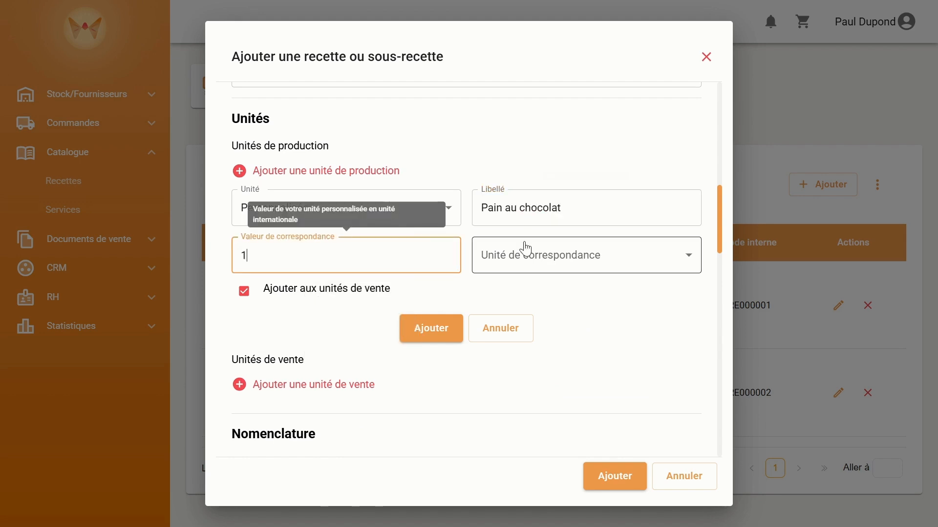
pyautogui.click(559, 269)
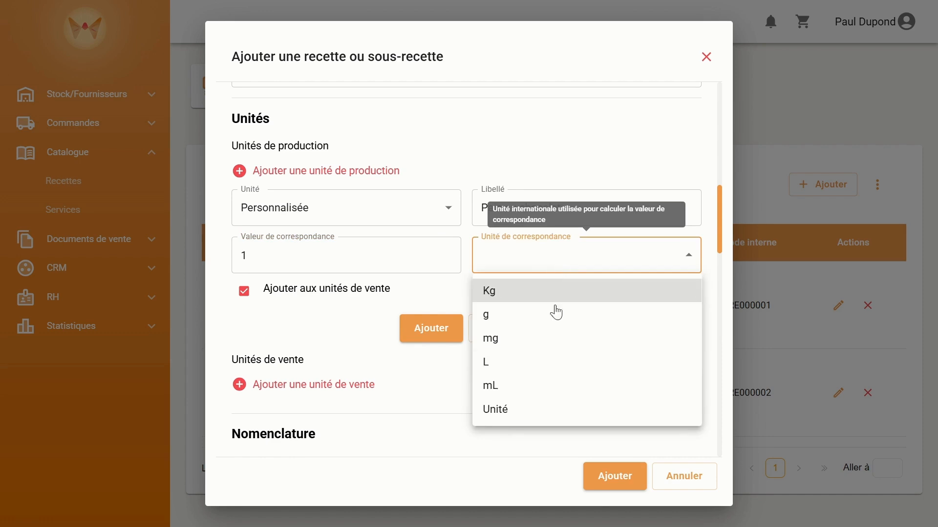
pyautogui.click(520, 416)
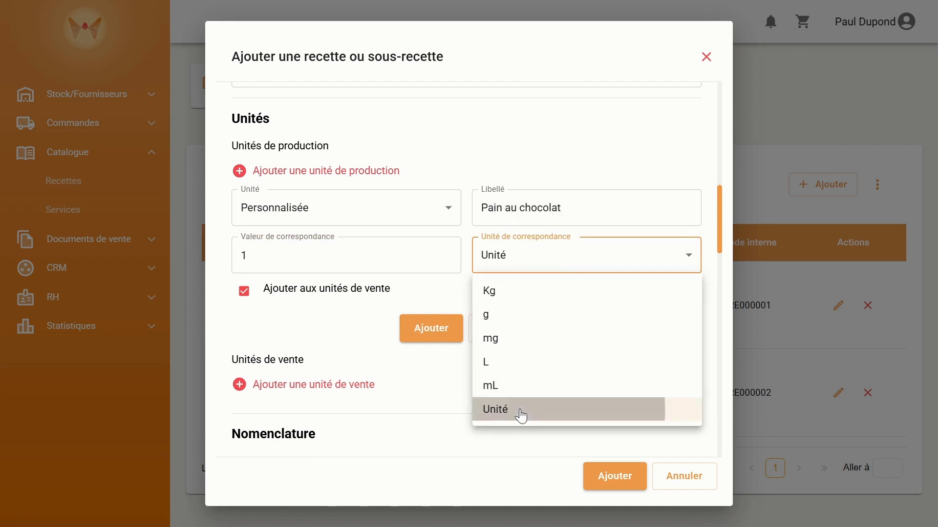
pyautogui.click(429, 339)
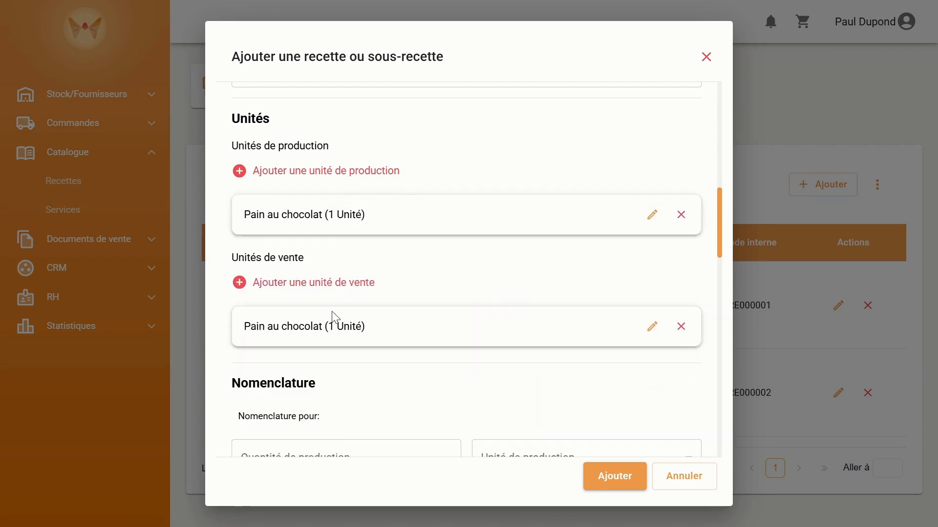
# Step: Start a sales unit of type Personnalisée for the recipe, labelled "Paquet"
pyautogui.click(331, 284)
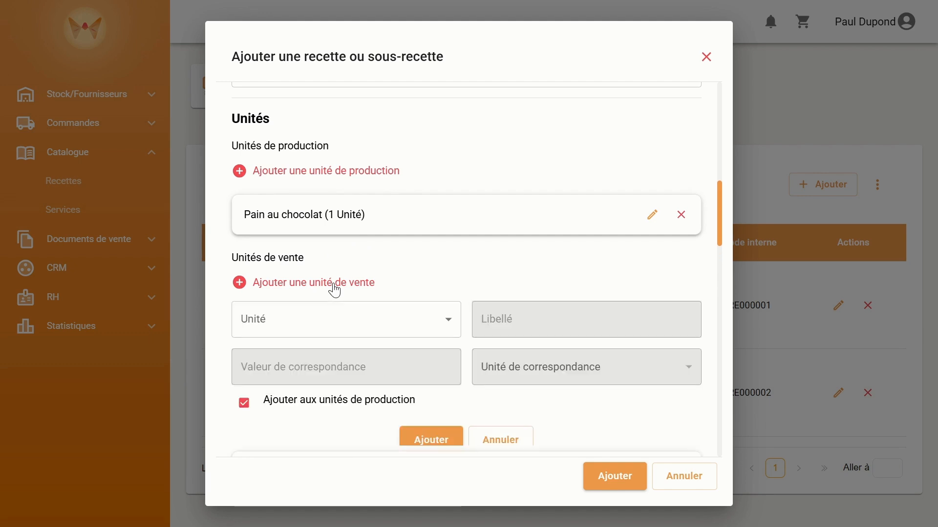
pyautogui.click(330, 334)
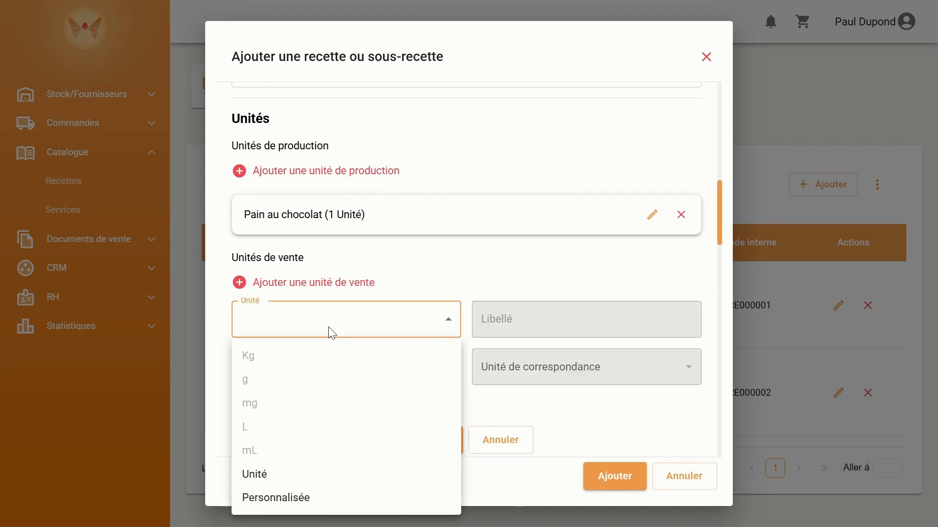
pyautogui.click(309, 498)
pyautogui.scroll(-2, 521, 325)
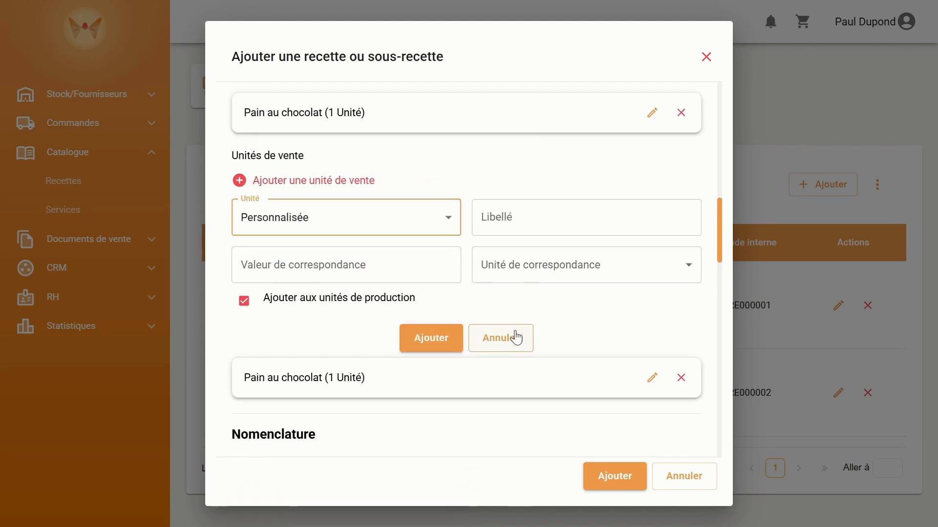
pyautogui.click(547, 222)
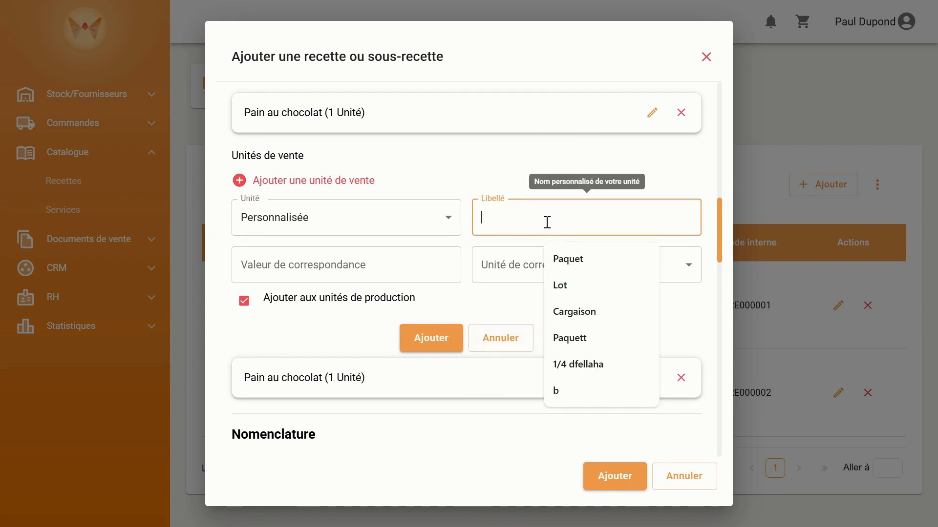
pyautogui.click(565, 261)
# Step: Set the Paquet unit's correspondence to 8 Pain au chocolat, exclude it from the production units, and add it
pyautogui.click(407, 263)
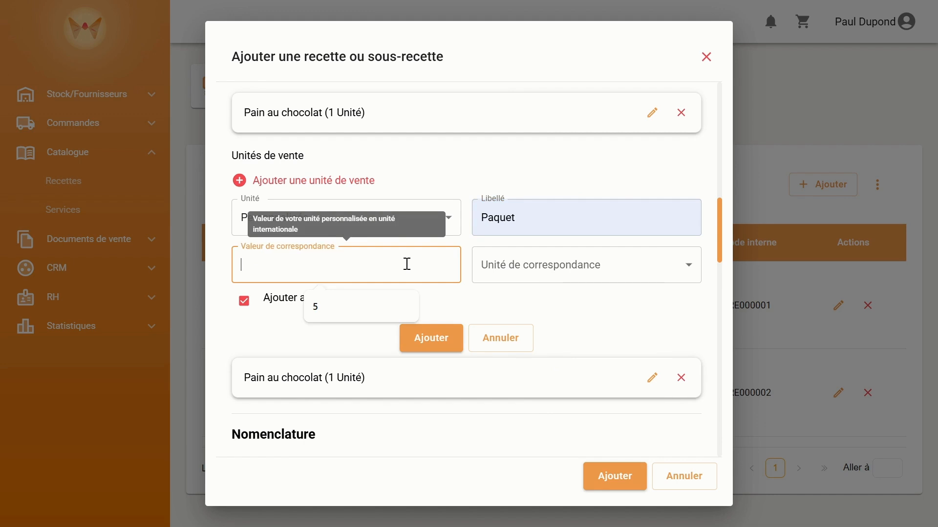
pyautogui.write('8')
pyautogui.click(521, 266)
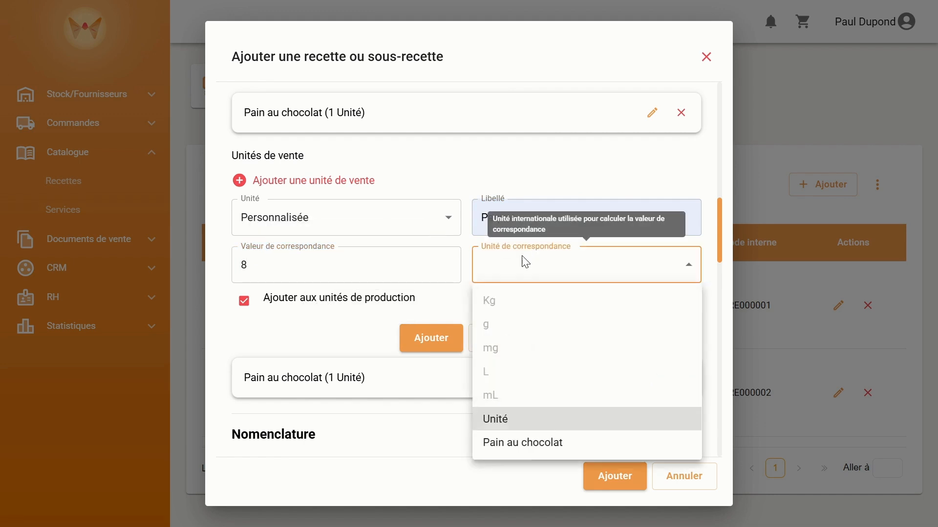
pyautogui.click(535, 444)
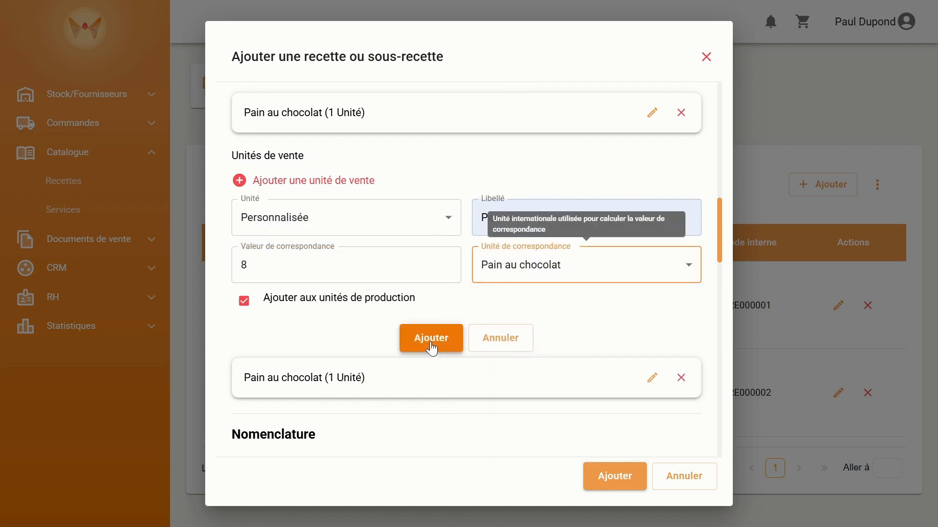
pyautogui.click(242, 302)
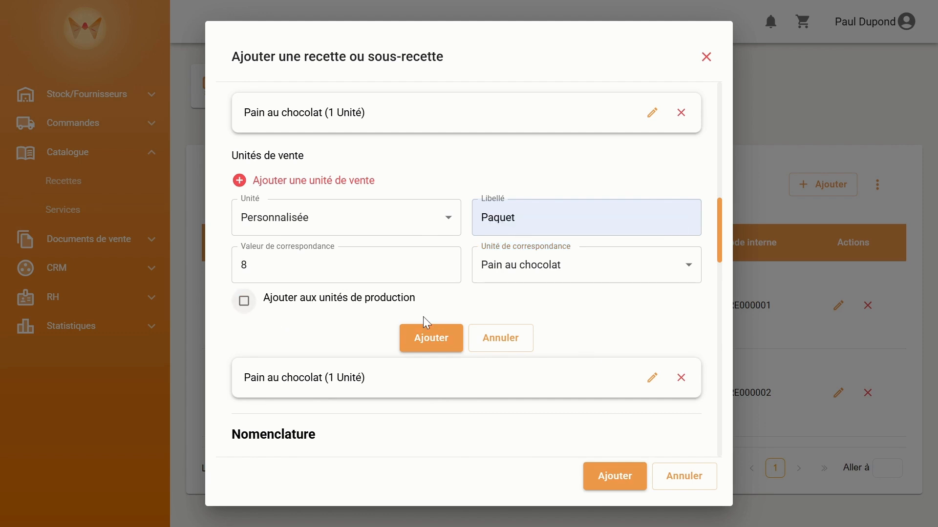
pyautogui.click(420, 337)
# Step: Define the recipe's nomenclature for a production quantity of 10 in the unit Pain au chocolat
pyautogui.scroll(-4, 421, 332)
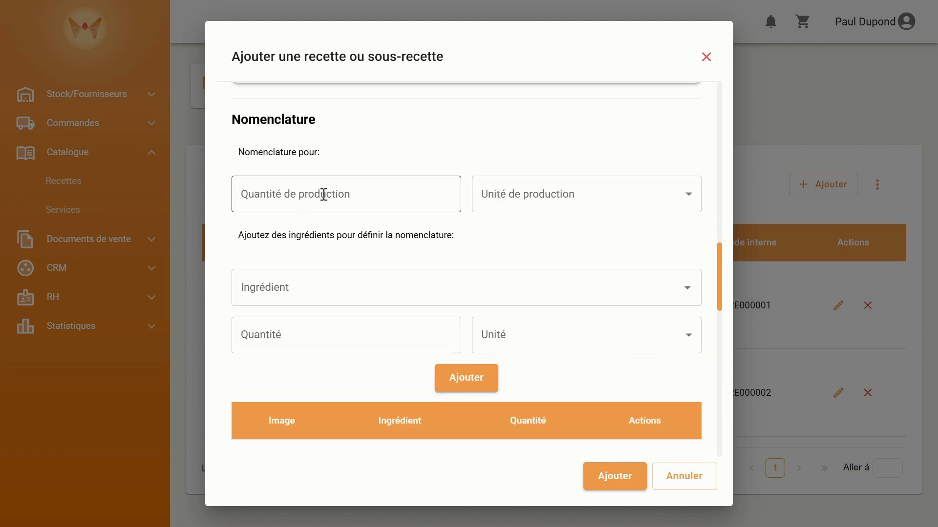
pyautogui.click(369, 191)
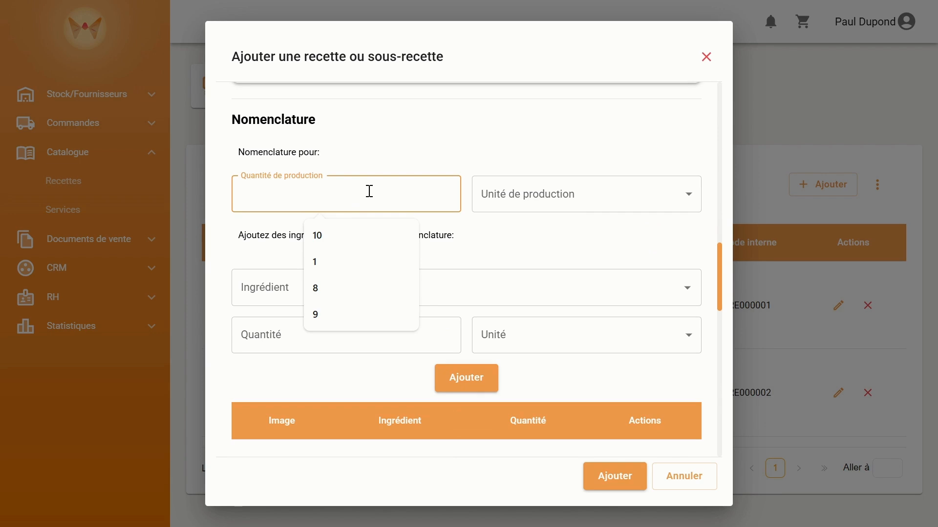
pyautogui.write('10')
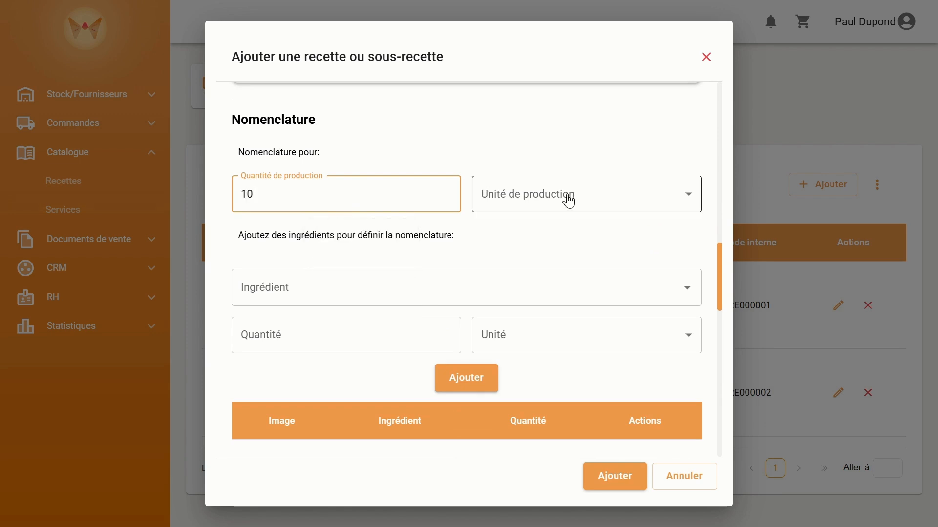
pyautogui.click(564, 199)
pyautogui.click(549, 228)
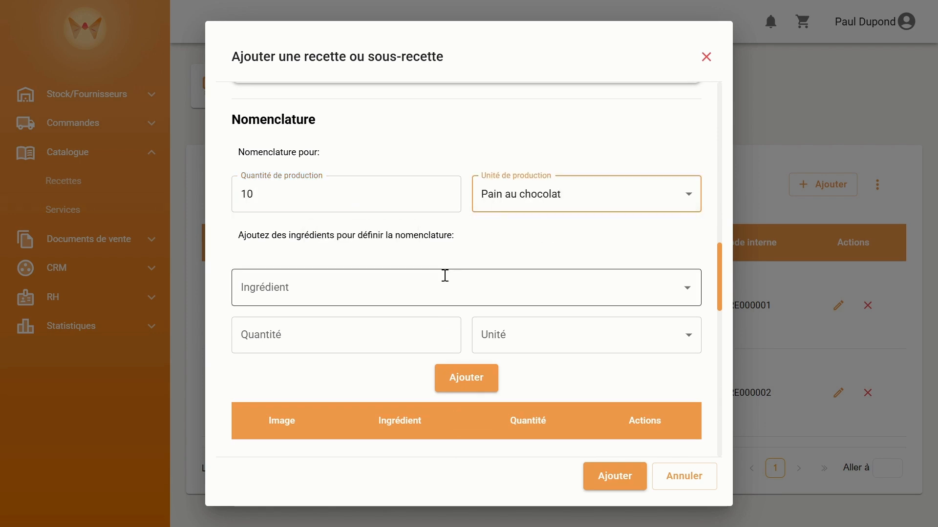
# Step: Add 40 g of Beurre to the recipe's nomenclature
pyautogui.scroll(-2, 442, 279)
pyautogui.click(375, 189)
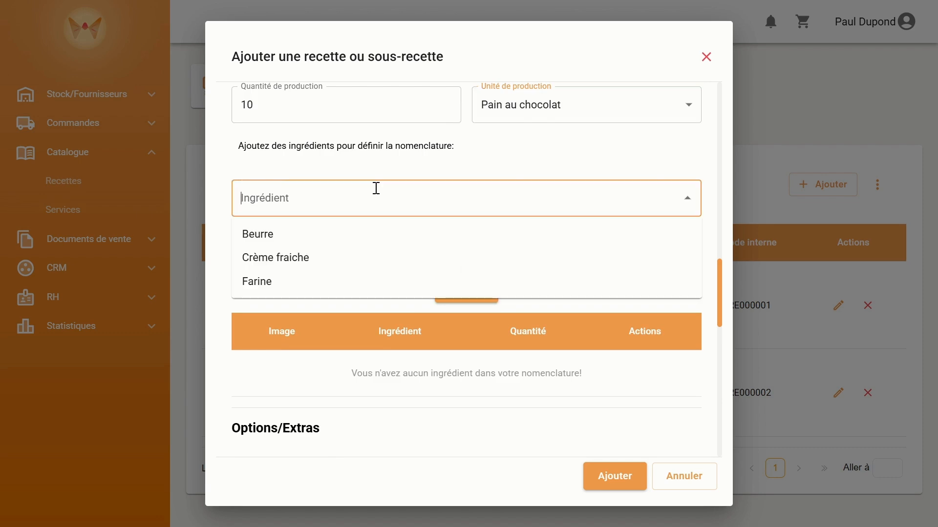
pyautogui.click(305, 234)
pyautogui.click(291, 239)
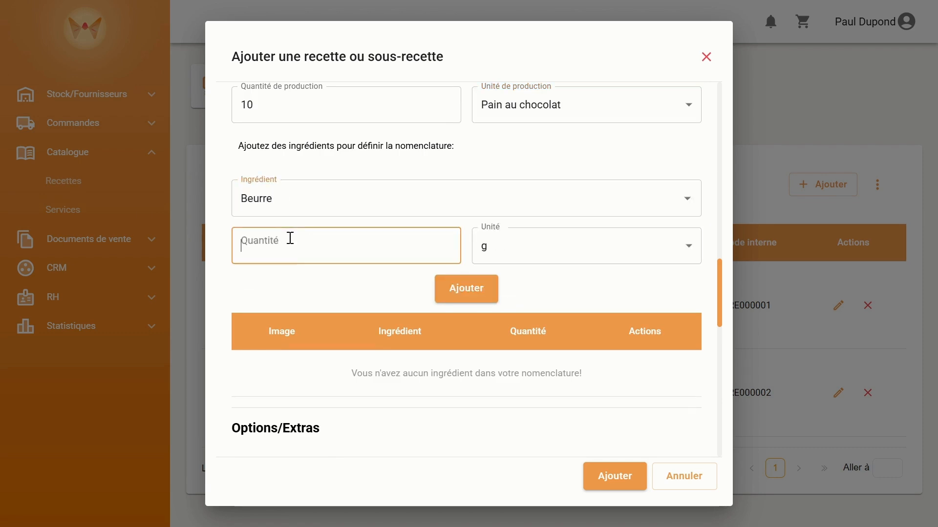
pyautogui.click(331, 288)
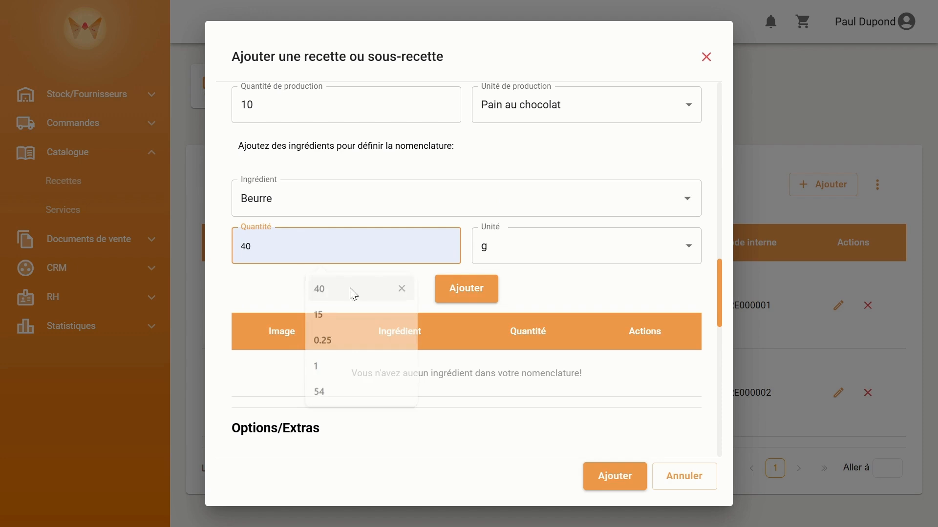
pyautogui.click(480, 289)
# Step: Add 15 g of Farine to the recipe's nomenclature
pyautogui.click(411, 199)
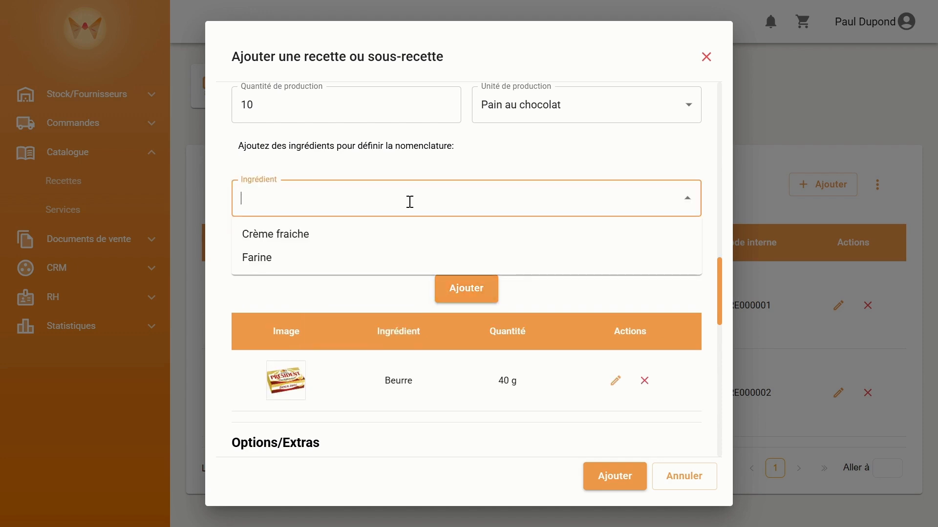
pyautogui.click(326, 258)
pyautogui.click(302, 243)
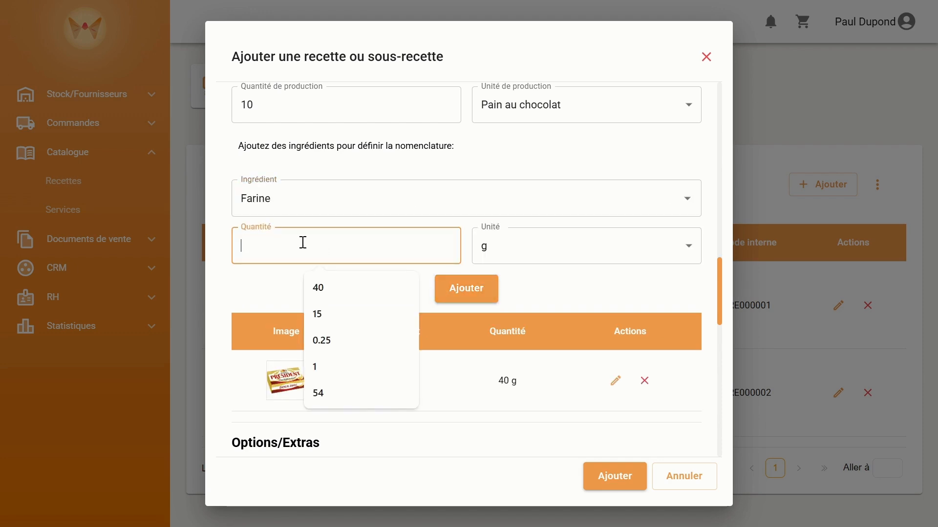
pyautogui.click(328, 317)
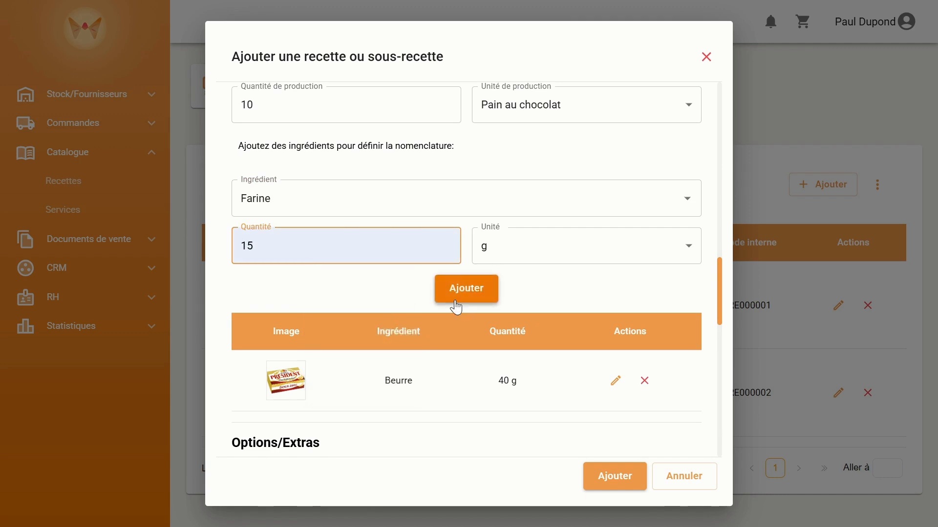
pyautogui.click(456, 303)
# Step: Start a sales option for the recipe titled "Pain au chocolat - Par défaut"
pyautogui.scroll(-6, 456, 301)
pyautogui.scroll(-4, 455, 300)
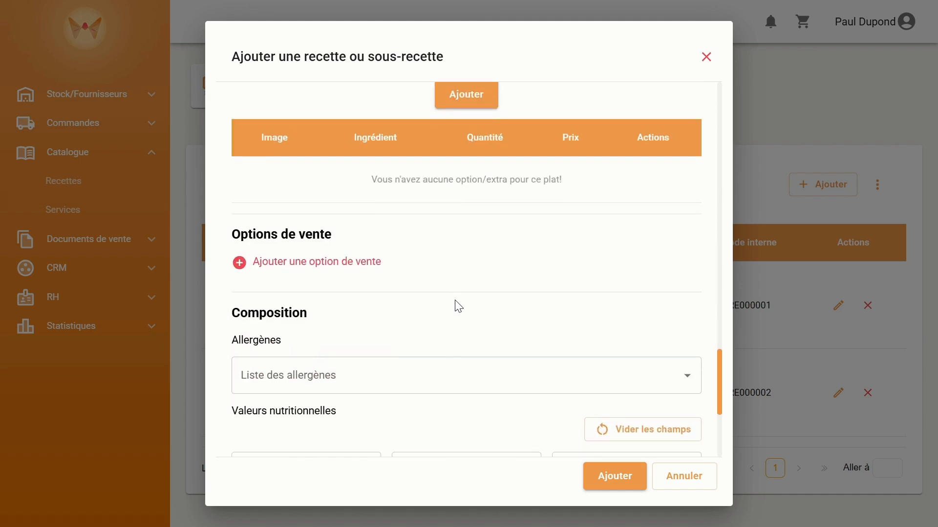
pyautogui.click(356, 264)
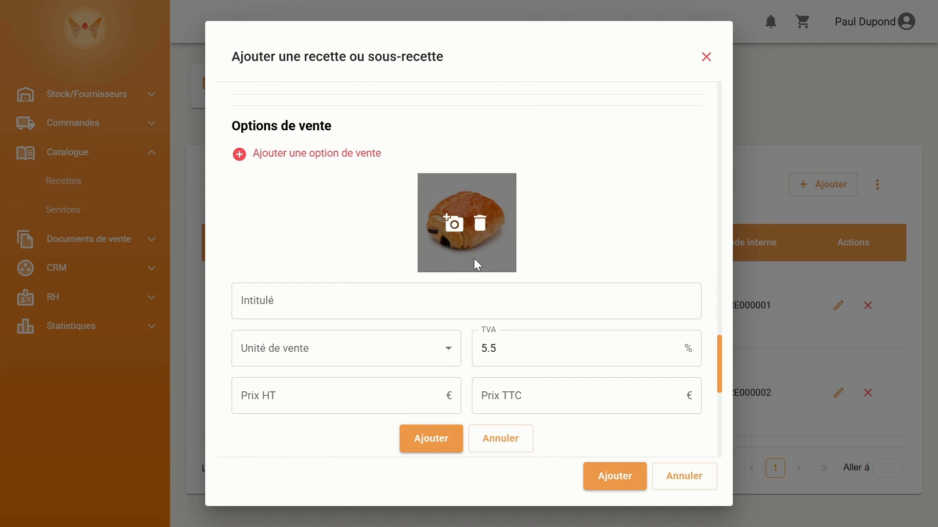
pyautogui.scroll(-1, 362, 242)
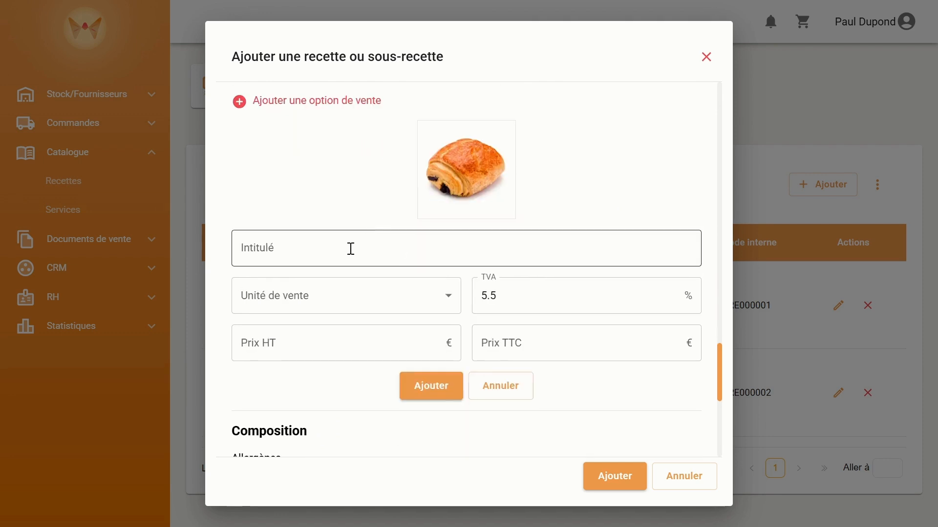
pyautogui.click(345, 247)
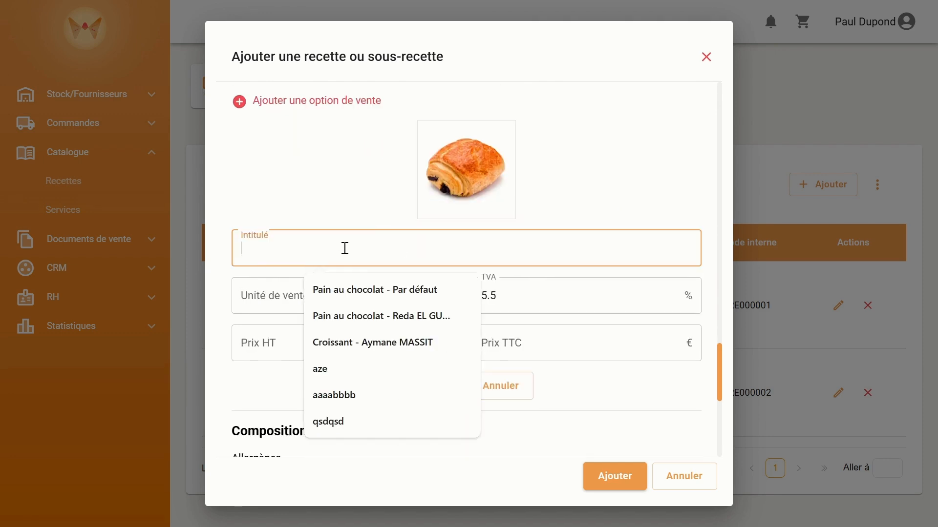
pyautogui.click(357, 290)
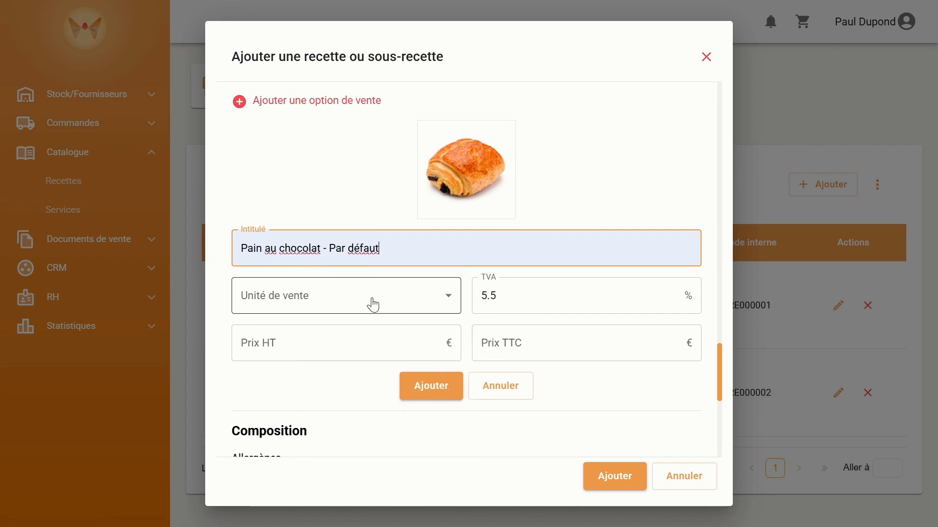
# Step: Set the default sales option's unit to Pain au chocolat and its price excluding tax to 1.90 €, and add it
pyautogui.click(375, 303)
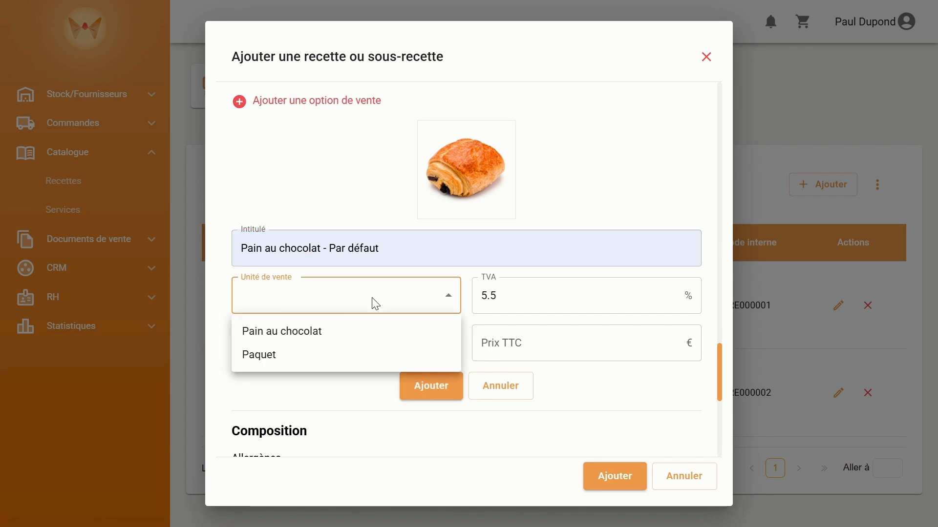
pyautogui.click(332, 332)
pyautogui.click(292, 337)
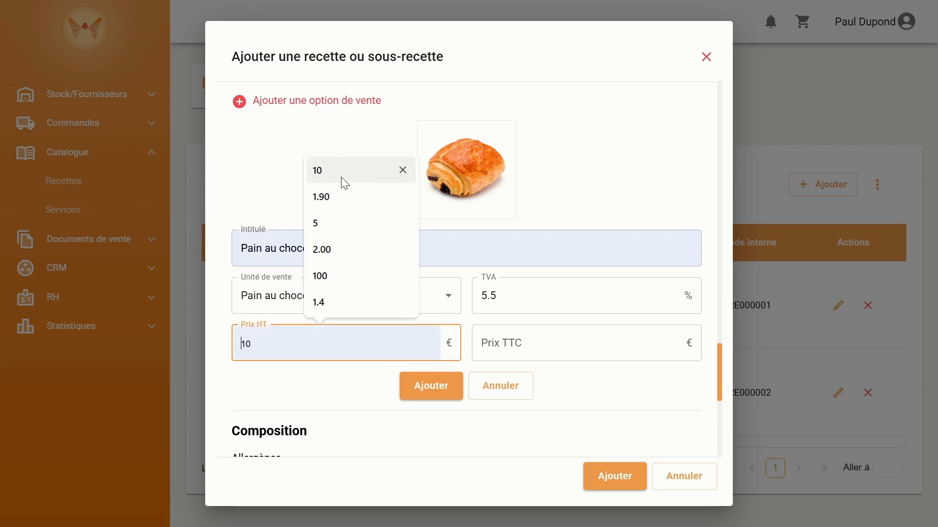
pyautogui.click(336, 197)
pyautogui.click(449, 392)
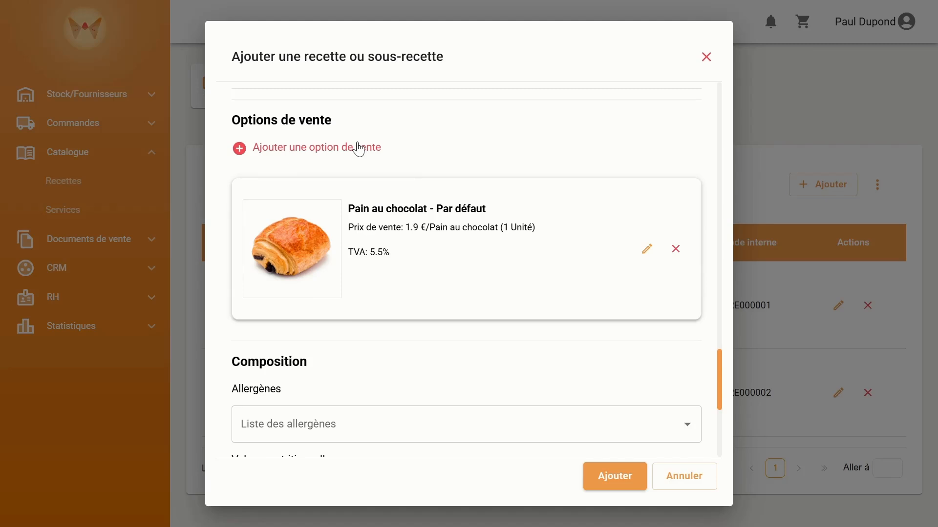
# Step: Start a second sales option titled "Pain au chocolat - WeCorp"
pyautogui.click(359, 149)
pyautogui.click(352, 292)
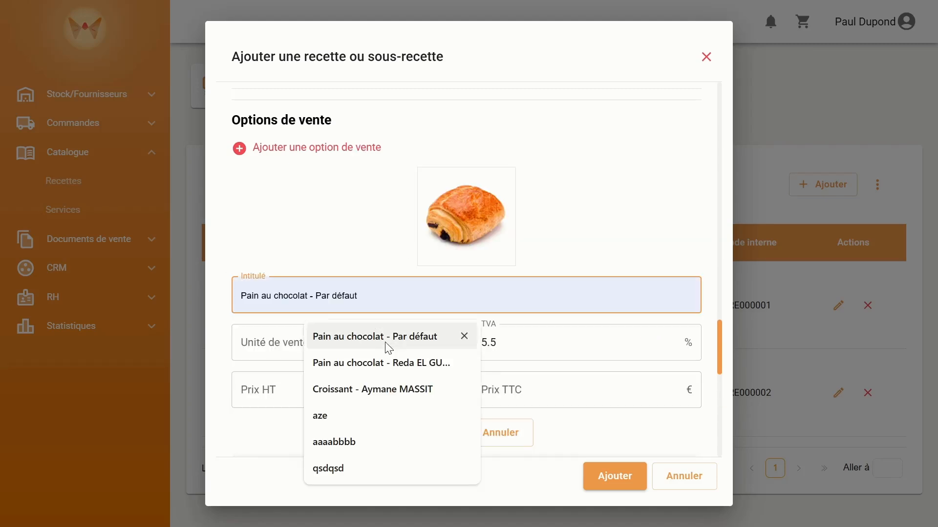
pyautogui.click(419, 336)
pyautogui.moveTo(329, 293); pyautogui.dragTo(488, 310)
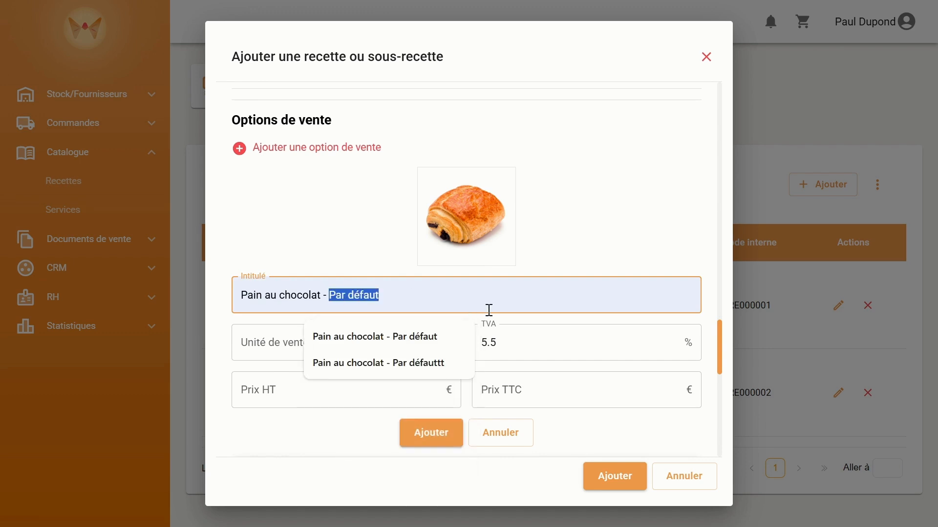
pyautogui.write('J')
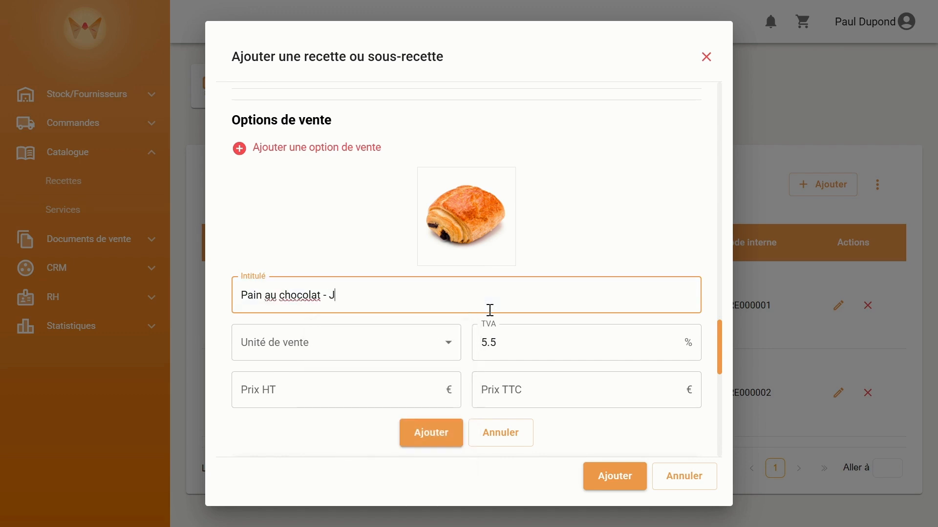
pyautogui.press('BackSpace')
pyautogui.write('We')
# Step: Set the WeCorp option's sales unit to Pain au chocolat and its price excluding tax to 2.1 €, and add it
pyautogui.click(366, 354)
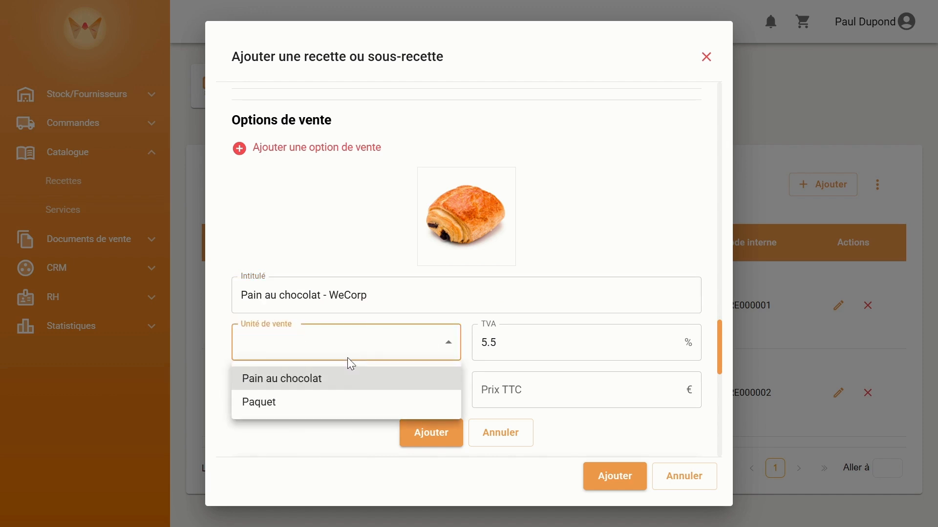
pyautogui.click(335, 378)
pyautogui.click(339, 389)
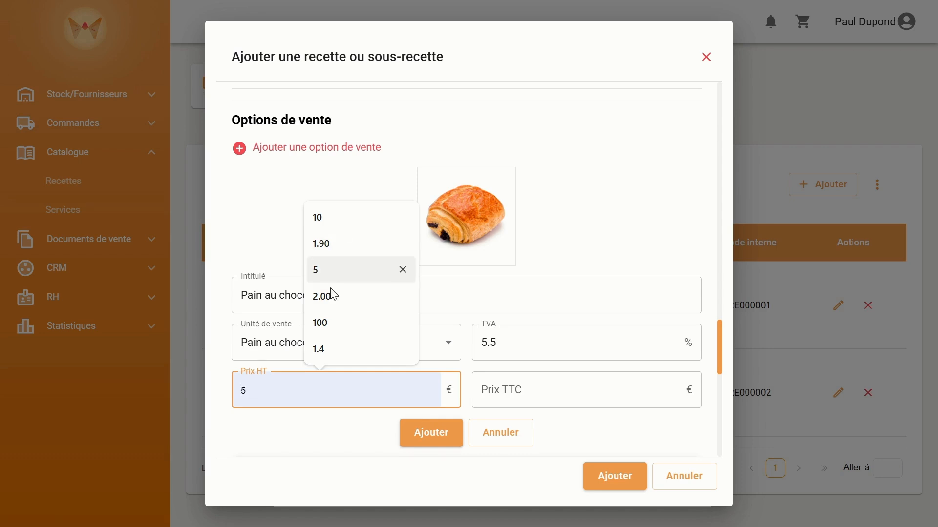
pyautogui.write('2.1')
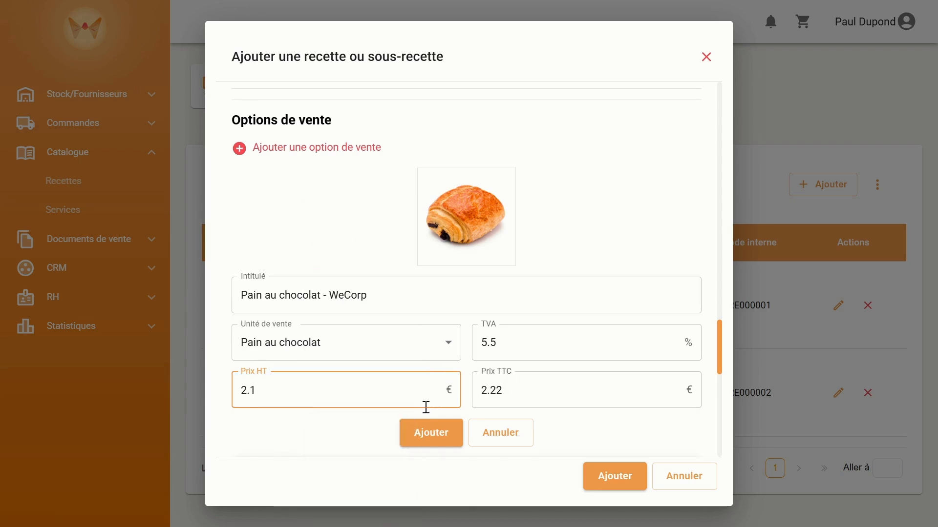
pyautogui.click(425, 434)
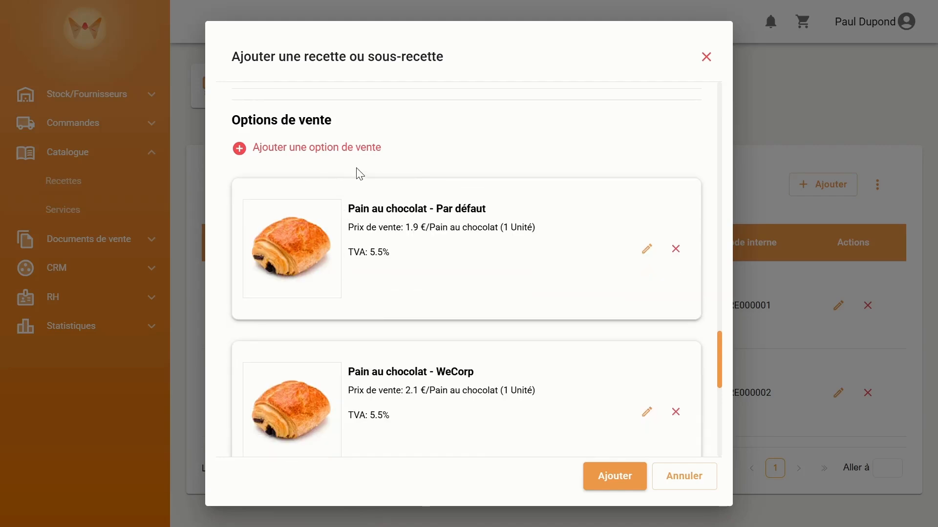
# Step: Start a third sales option with the sales unit Paquet and a price excluding tax of 10 €
pyautogui.click(344, 155)
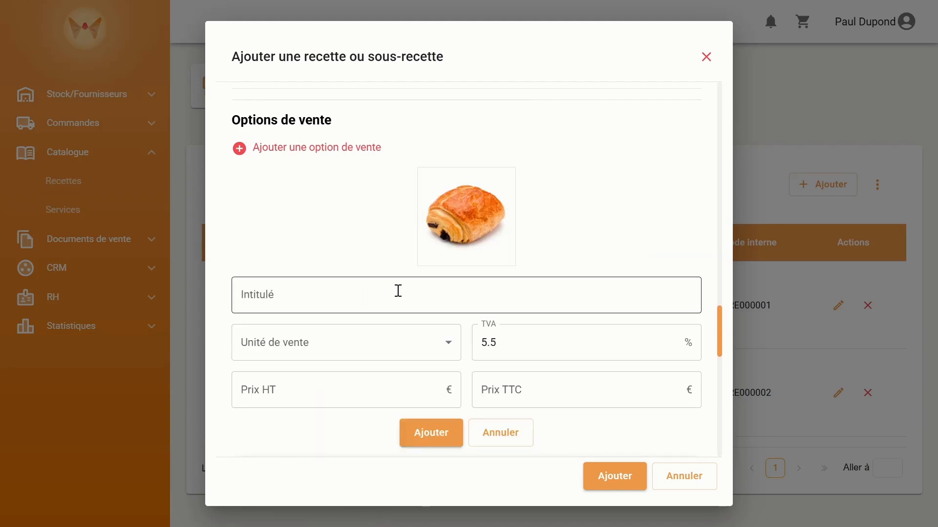
pyautogui.scroll(-1, 397, 291)
pyautogui.click(358, 310)
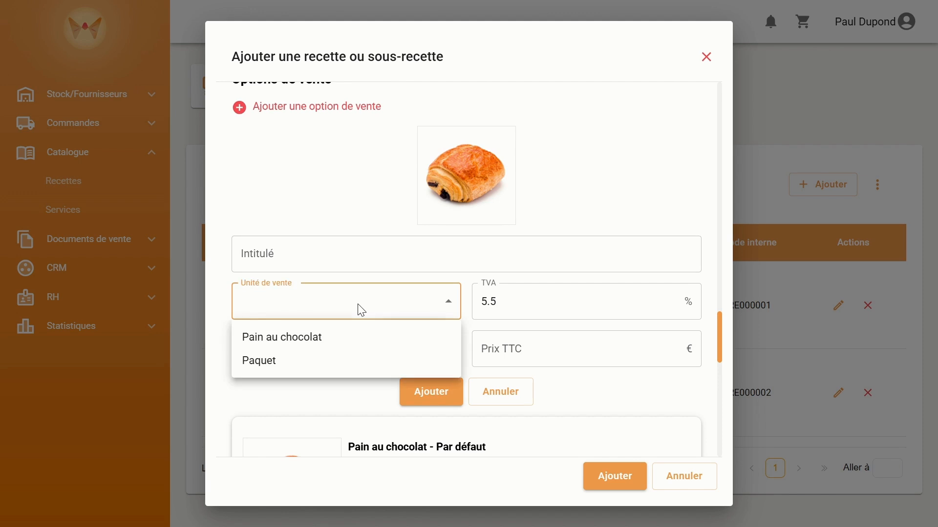
pyautogui.click(308, 366)
pyautogui.click(313, 338)
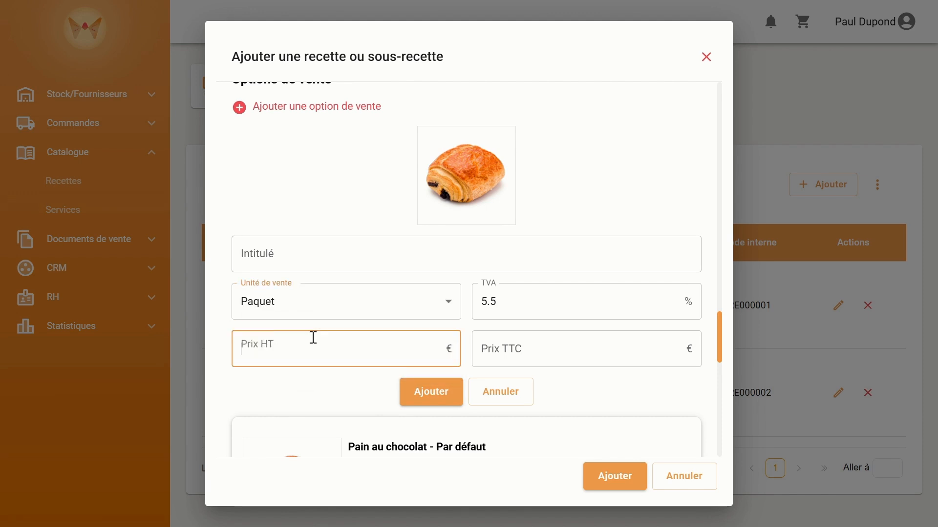
pyautogui.write('10')
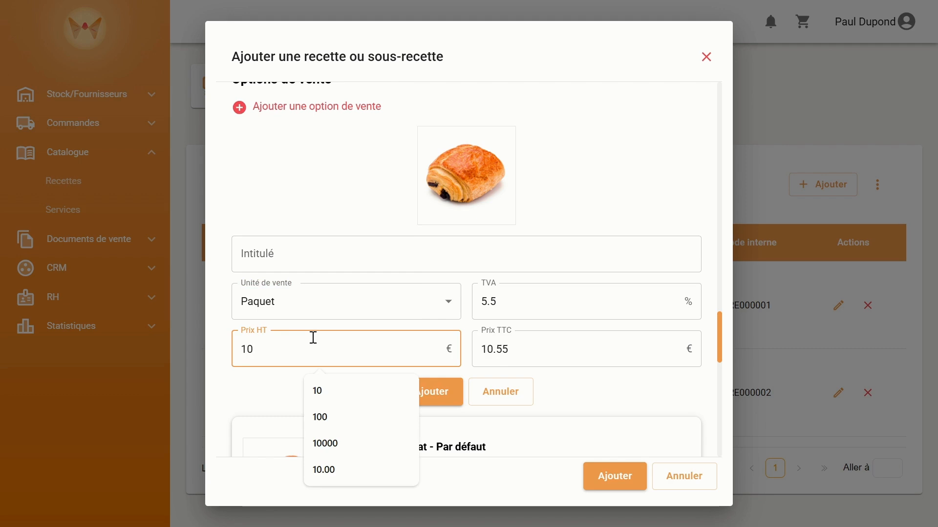
# Step: Title the Paquet sales option "Pain au chocolat - Paquet" and add it to the recipe
pyautogui.click(322, 254)
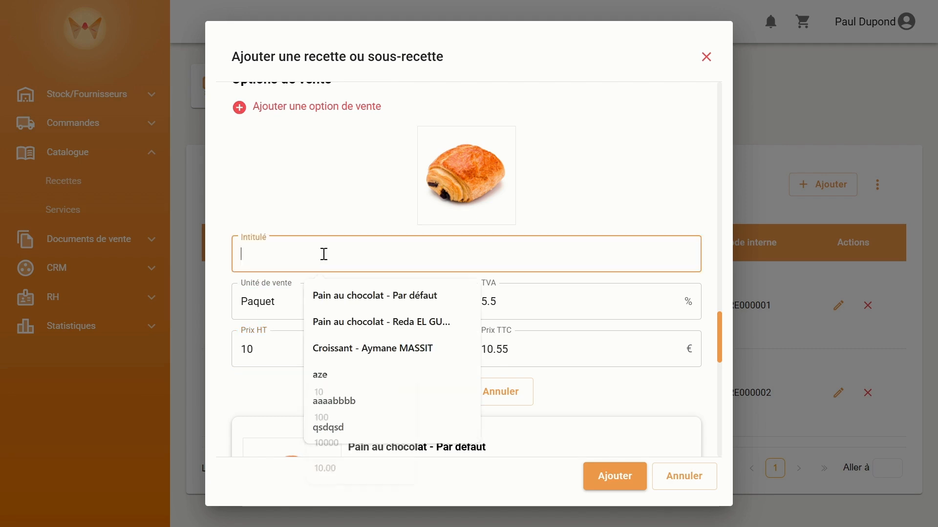
pyautogui.click(357, 297)
pyautogui.moveTo(341, 256); pyautogui.dragTo(525, 236)
pyautogui.write('quet')
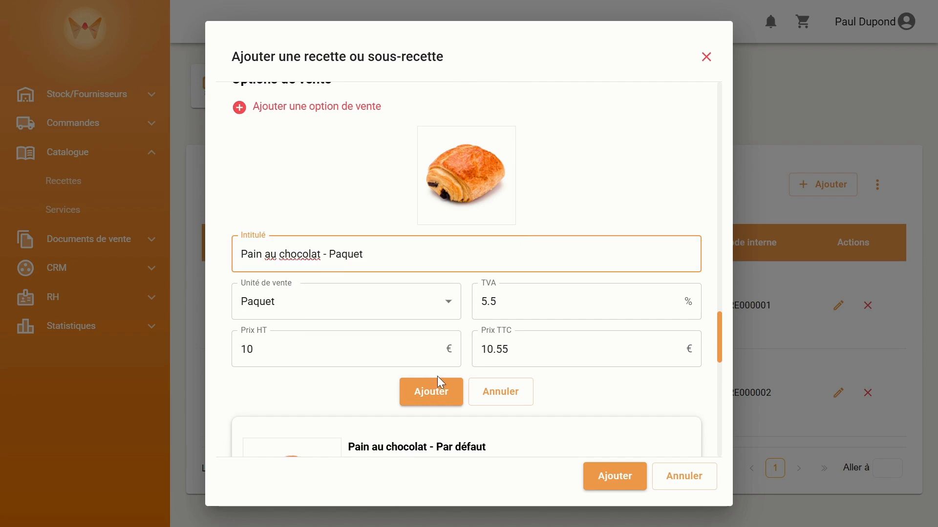
pyautogui.click(431, 390)
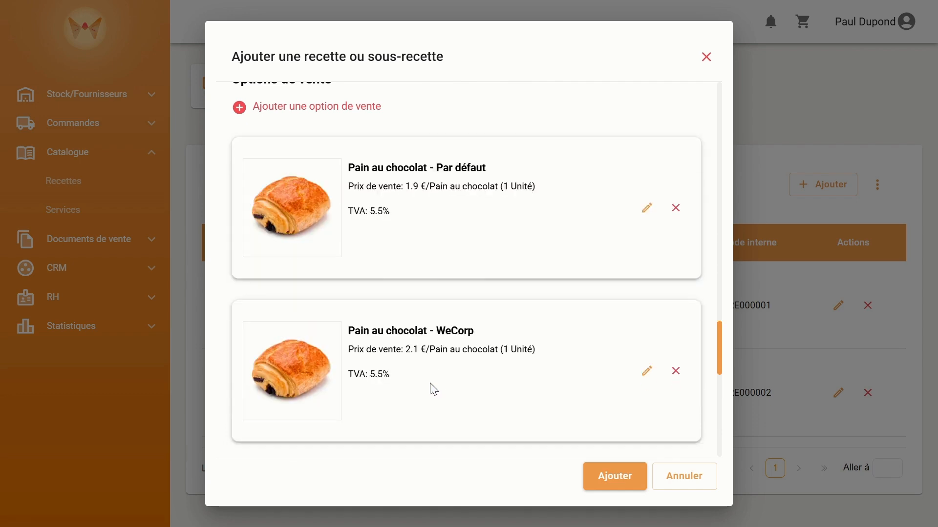
# Step: Save the Pain au chocolat recipe to the catalogue without entering allergens or nutritional values
pyautogui.scroll(-8, 431, 388)
pyautogui.scroll(-3, 431, 389)
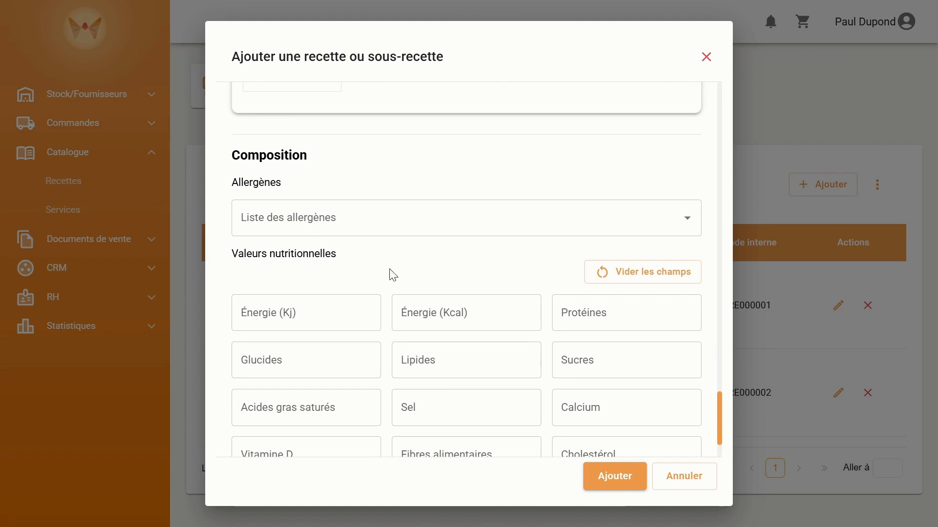
pyautogui.scroll(-2, 393, 272)
pyautogui.click(622, 479)
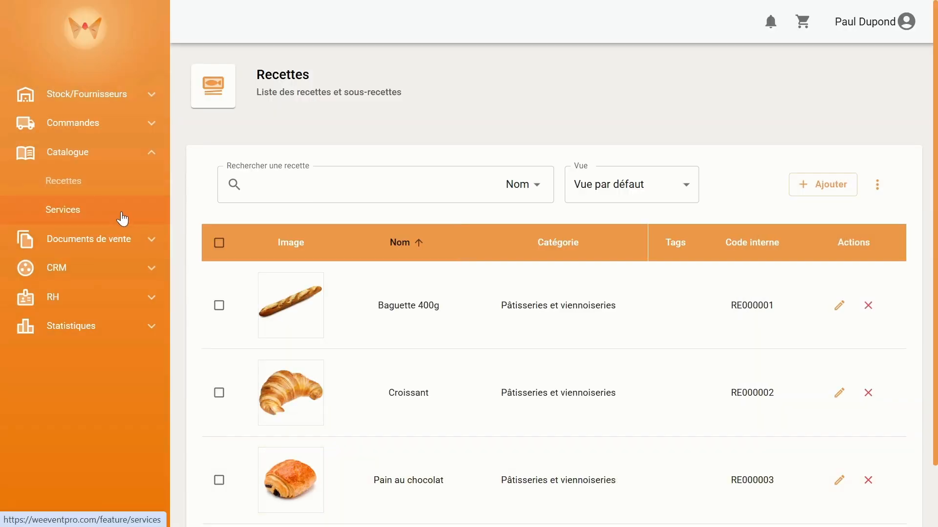
# Step: Start a new service in the catalogue named "Consulting informatique" with the category Consulting
pyautogui.click(122, 218)
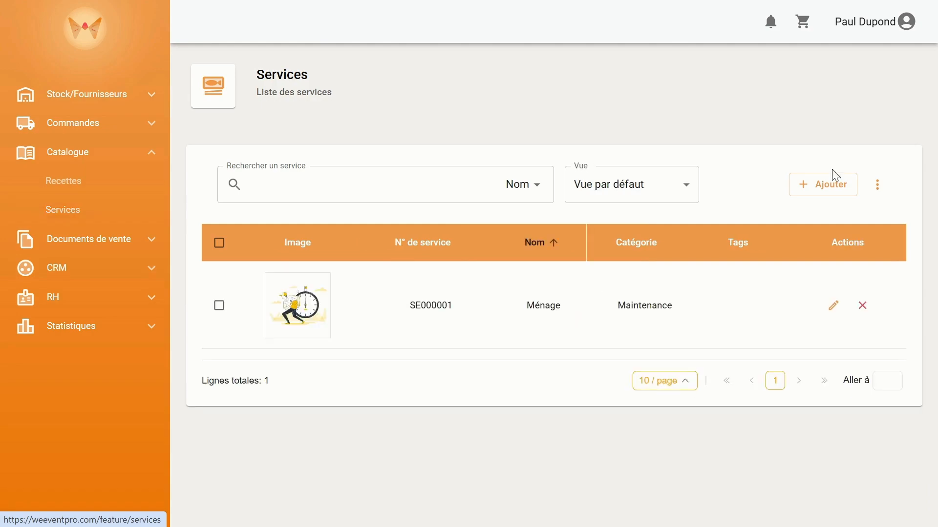
pyautogui.click(821, 181)
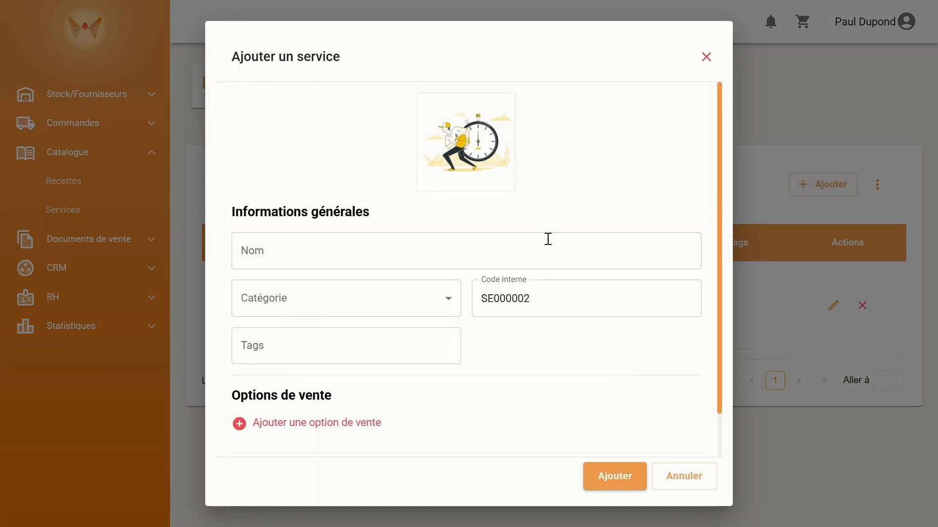
pyautogui.click(493, 254)
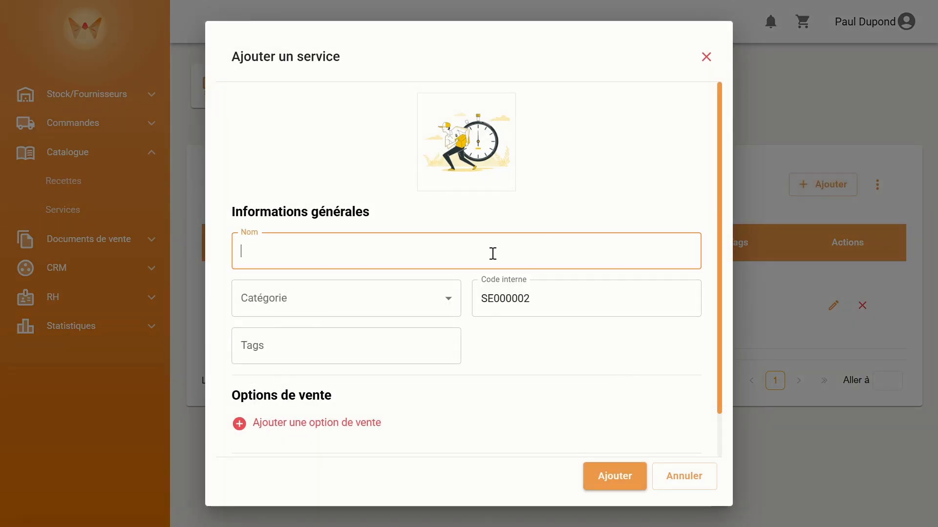
pyautogui.write('Consulting informatique')
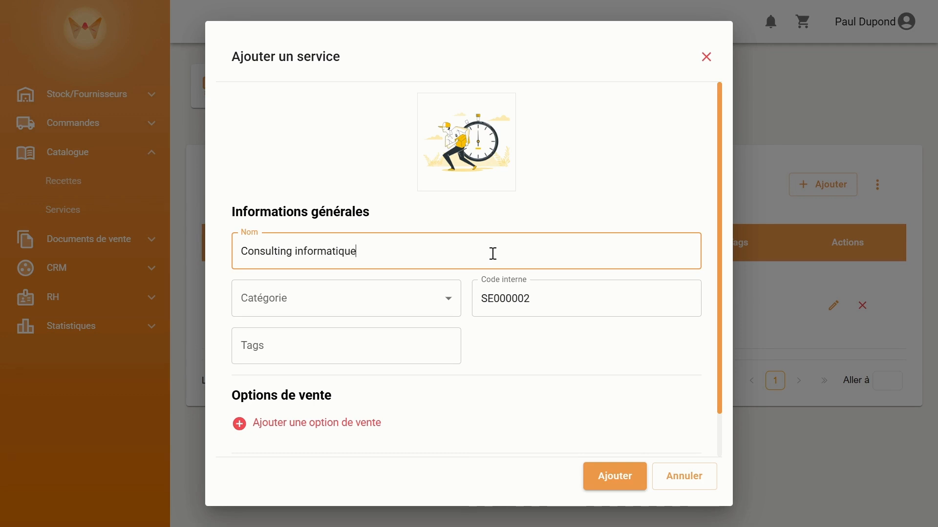
pyautogui.click(349, 313)
pyautogui.click(331, 293)
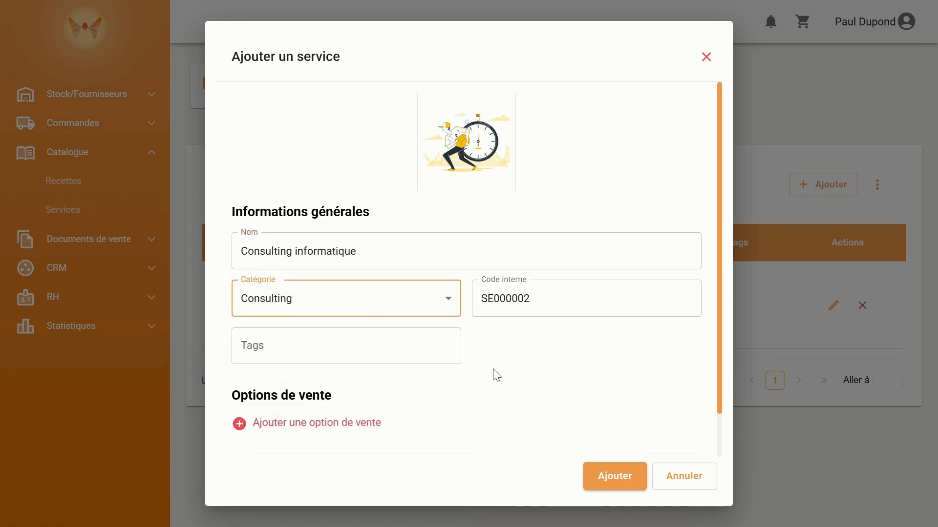
# Step: Start a sales option for the service and title it "Consulting informatique"
pyautogui.scroll(-1, 496, 375)
pyautogui.click(348, 415)
pyautogui.scroll(-5, 347, 413)
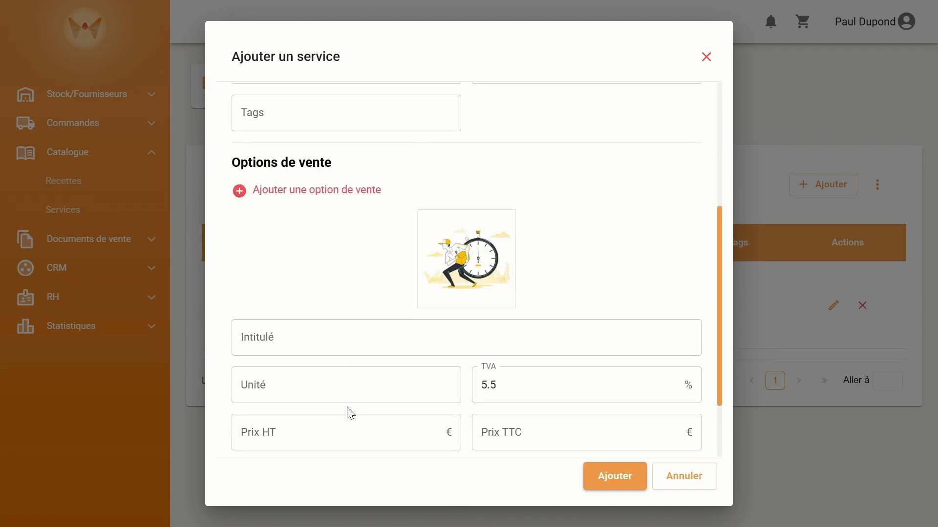
pyautogui.click(361, 343)
pyautogui.write('Co')
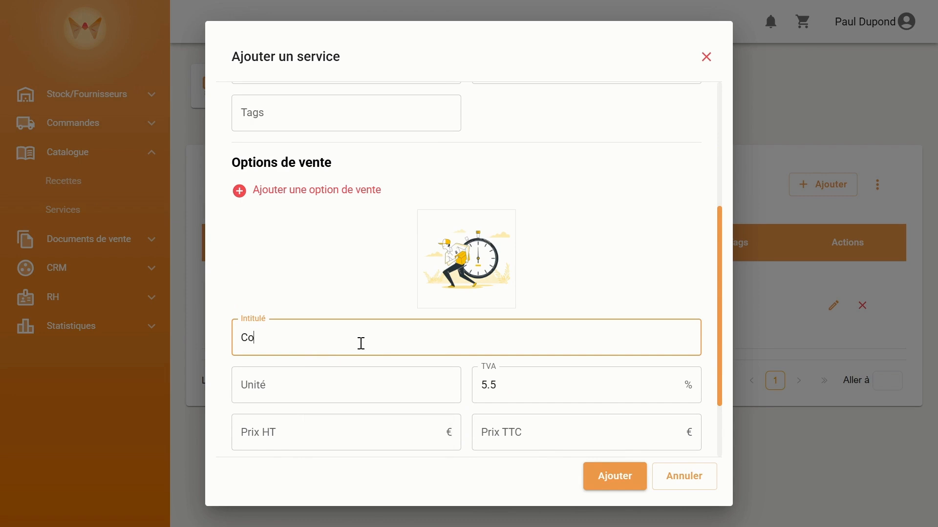
pyautogui.write('nsulti')
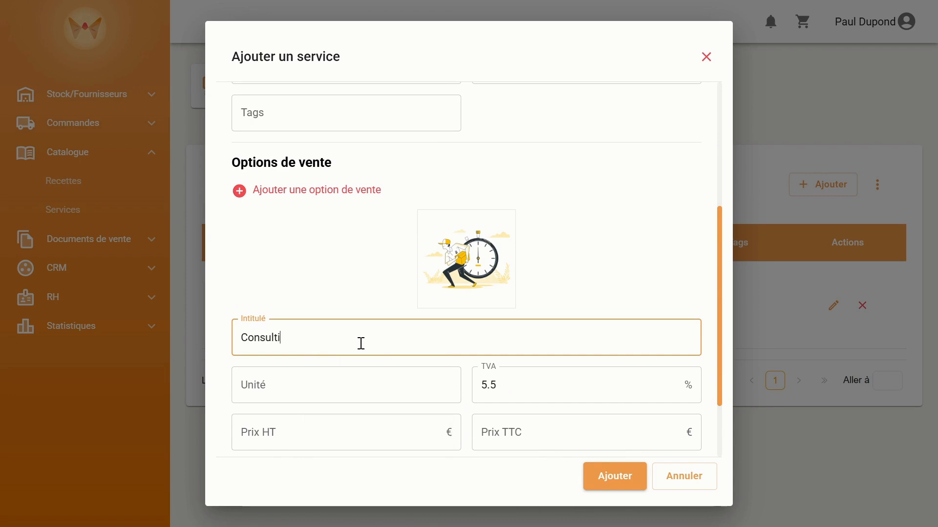
pyautogui.write('ng inf')
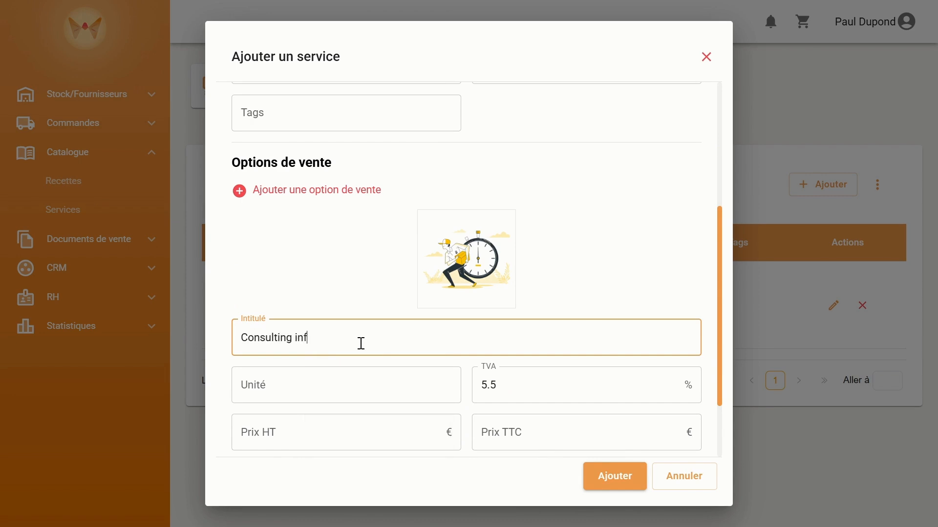
pyautogui.write('ormatique')
# Step: Set the sales option's unit to Heure and its price excluding tax to 100 €, add it, and save the service
pyautogui.click(318, 388)
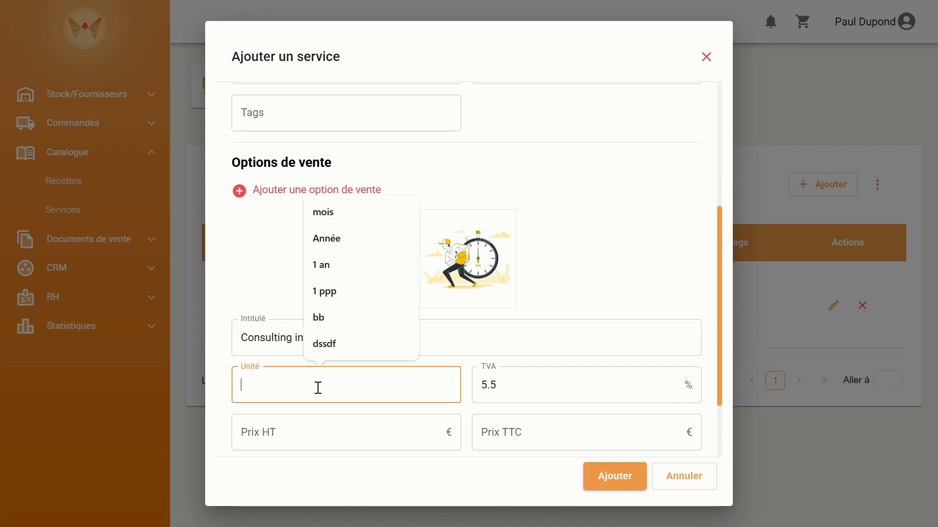
pyautogui.write('Heure')
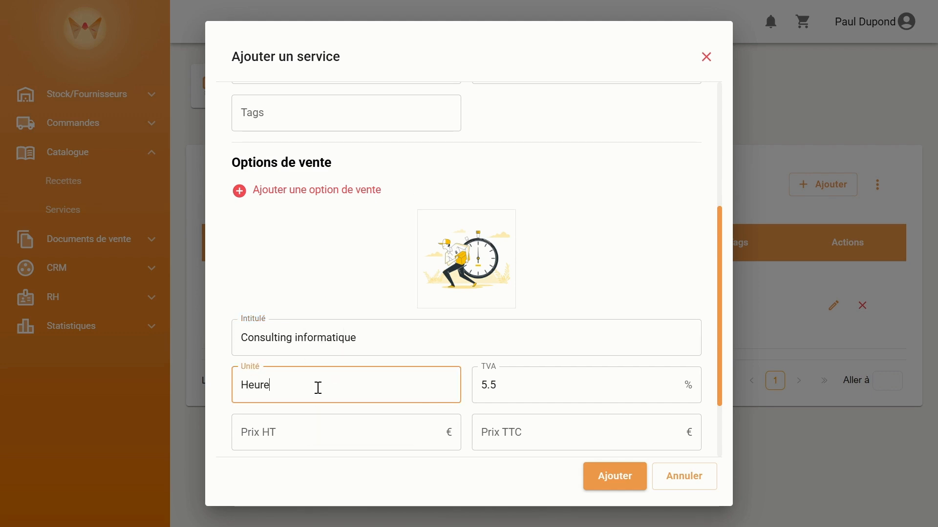
pyautogui.scroll(-2, 335, 389)
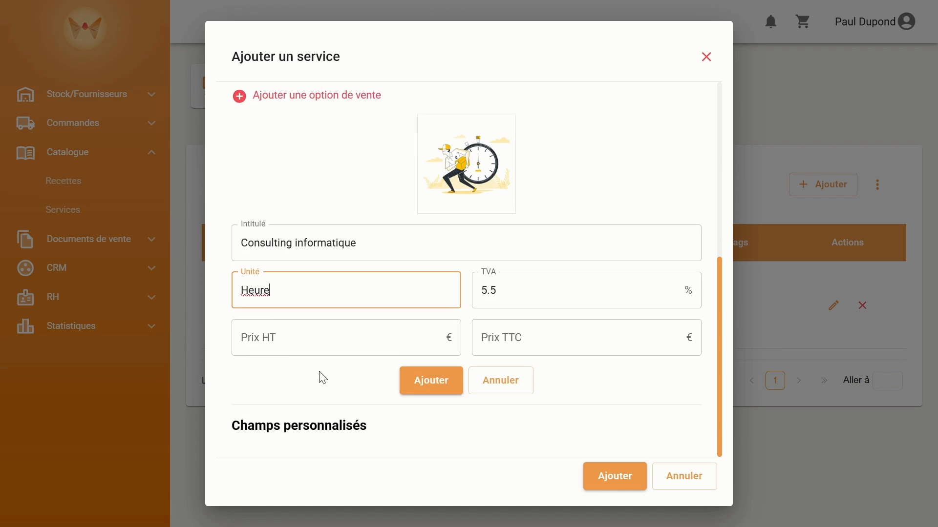
pyautogui.click(299, 337)
pyautogui.write('1')
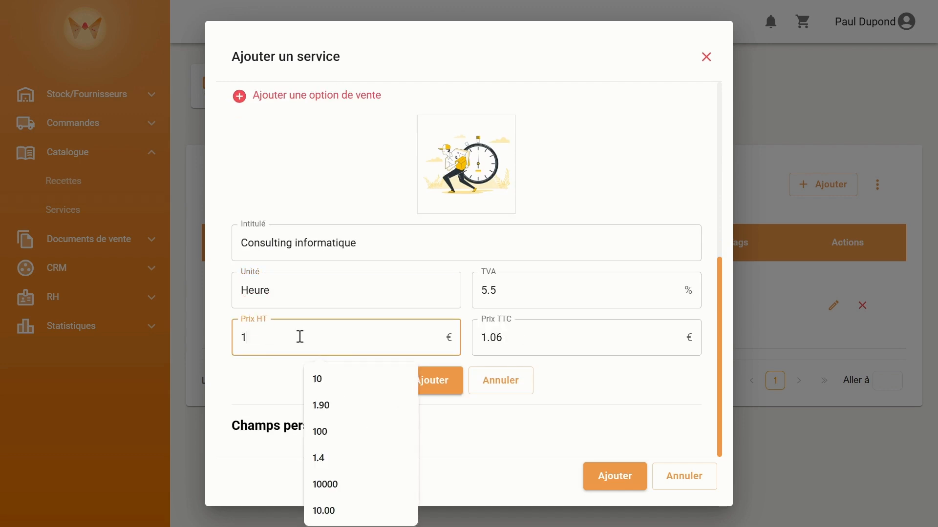
pyautogui.write('00')
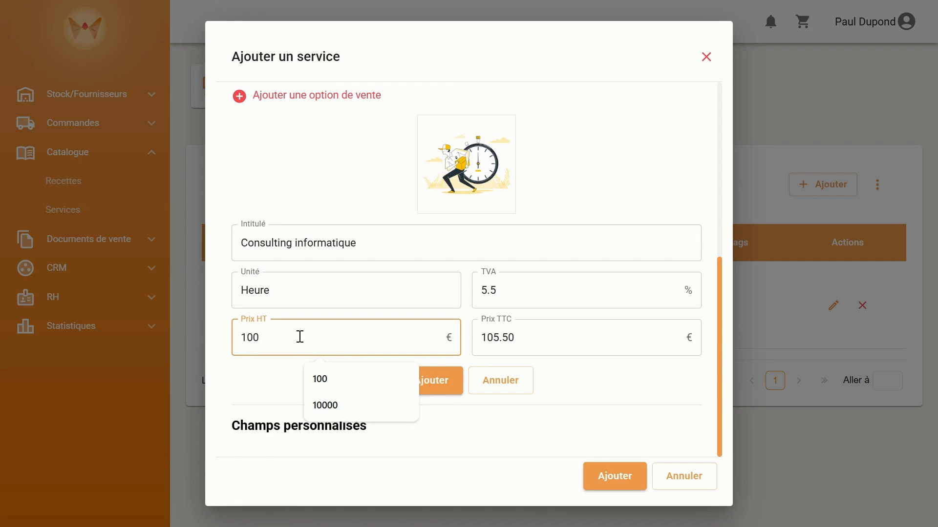
pyautogui.click(442, 390)
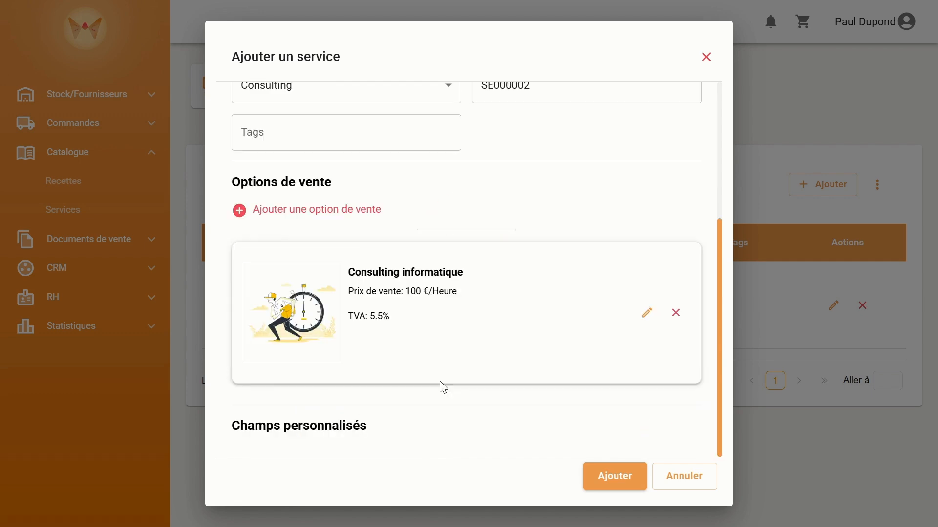
pyautogui.click(612, 472)
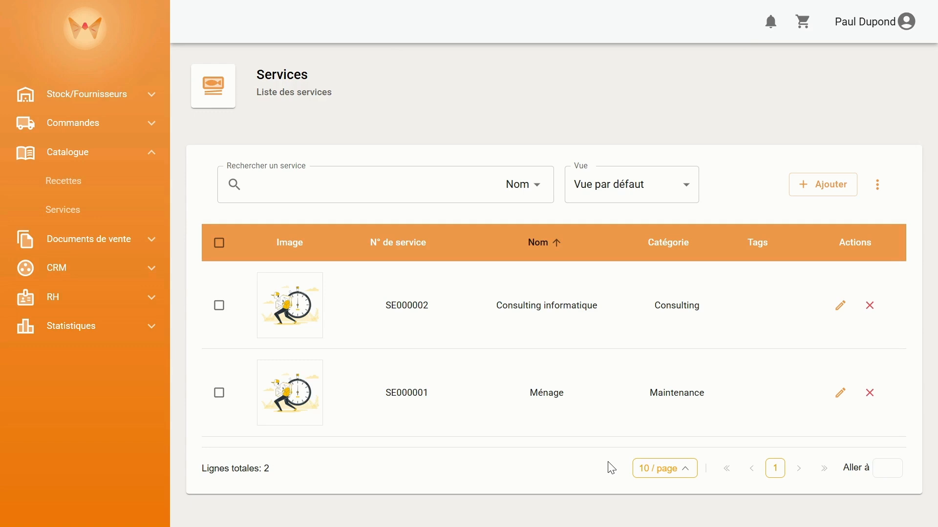